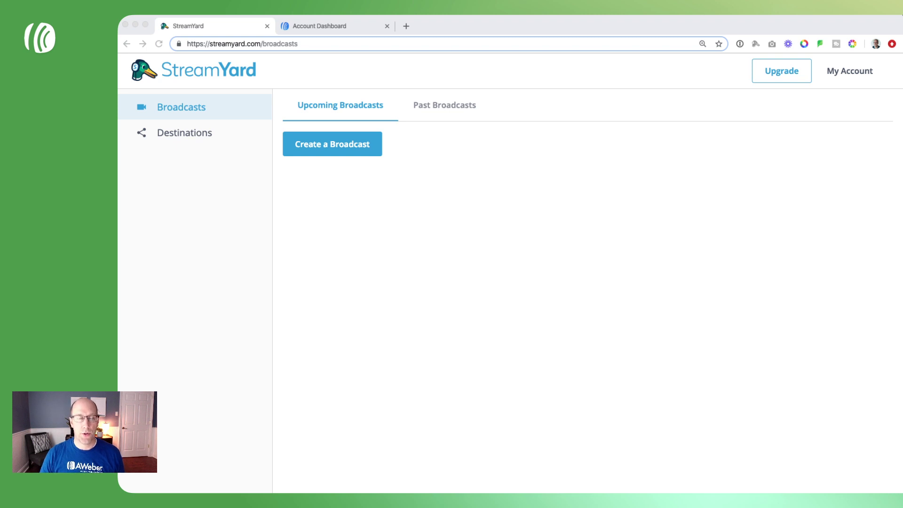
- Start a new broadcast to the YouTube channel and title it "How to Cook Delicious Dinners in Under 30 Minutes"
click(332, 144)
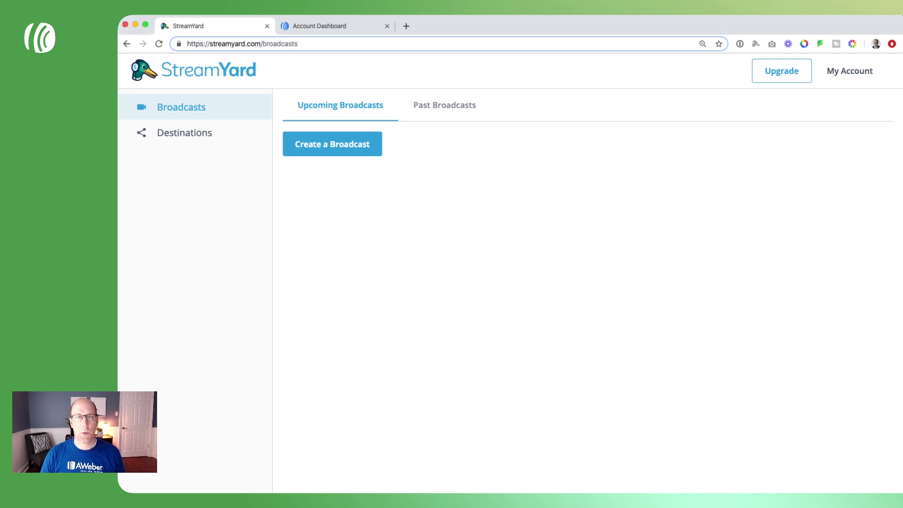
click(332, 144)
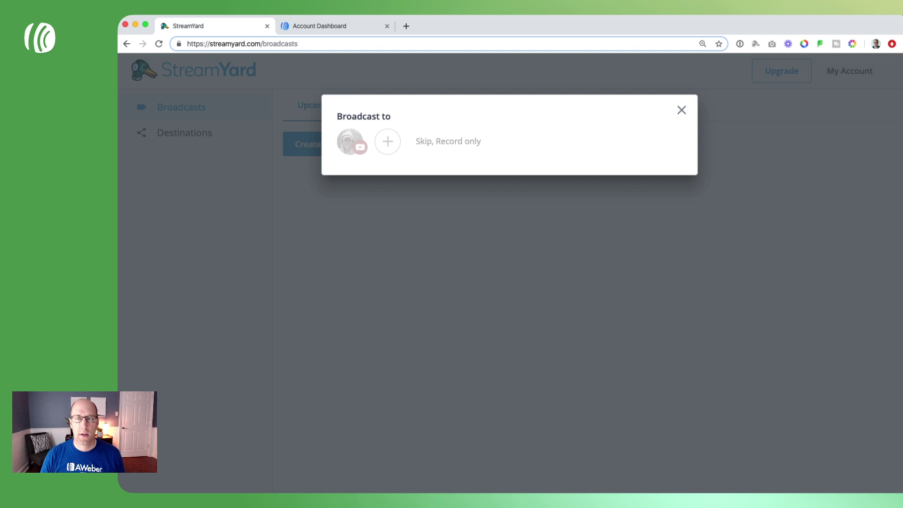
click(350, 141)
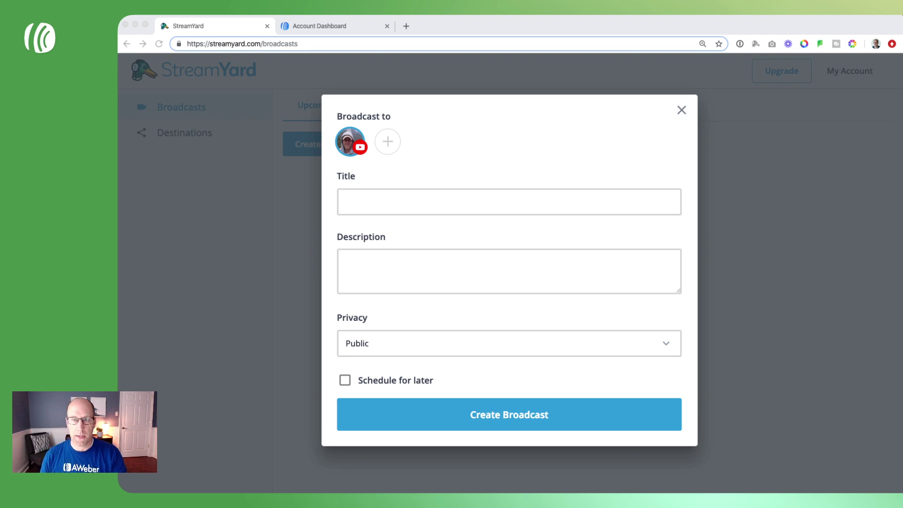
click(348, 202)
text(How to Cook Delicious Dinners in Under 30 Minutes)
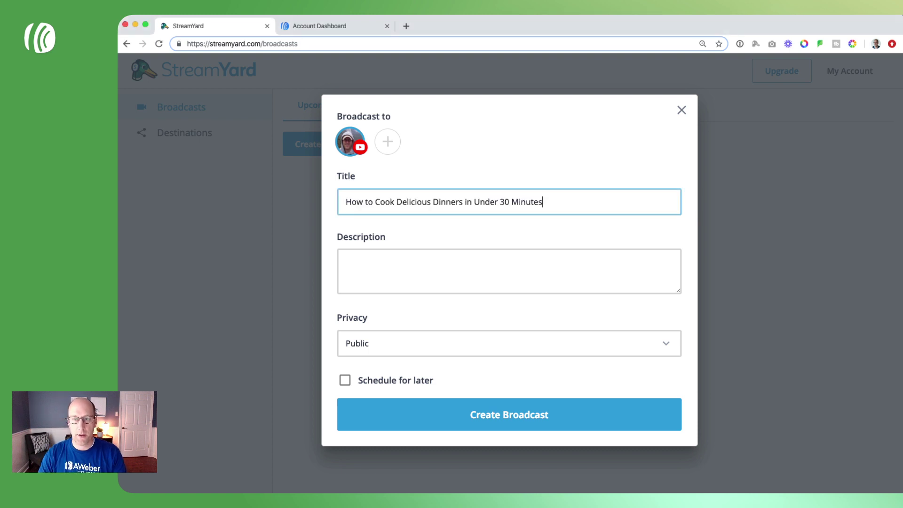
- Enter the description "Learn the secrets to cooking healthy meals in less time. Join me for a 1-hour live training on Monday, November 2 at 1:00 p.m. ET."
key(super+Tab)
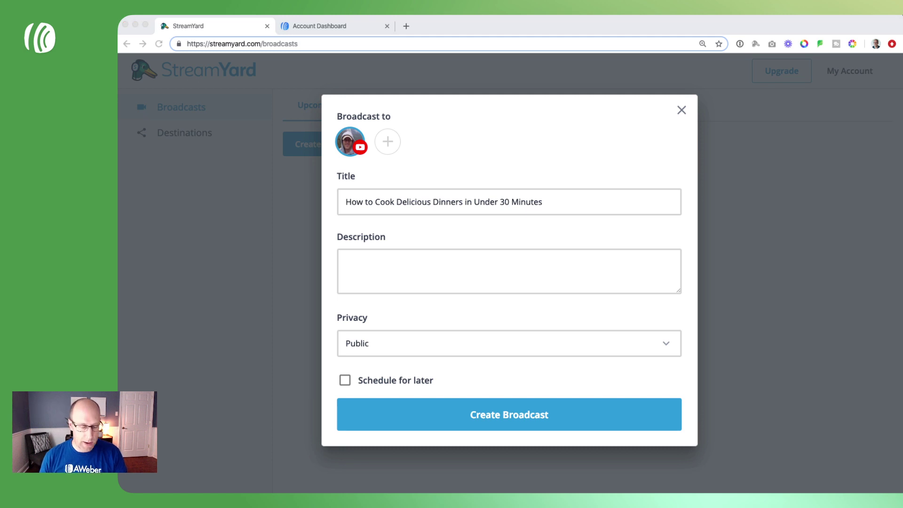
key(super+Tab)
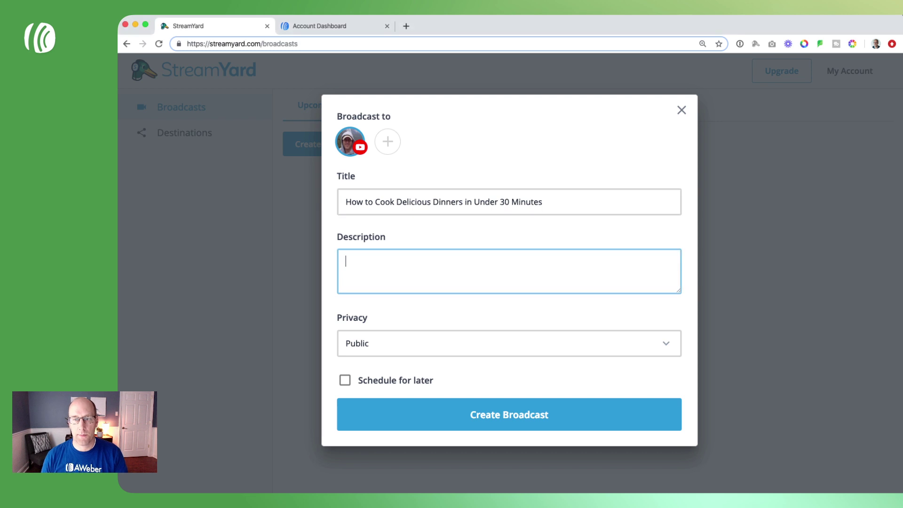
key(Tab)
text(Learn the secrets to cooking healthy meals in less time. Join me for a 1-hour live training on Monday, November 2 at 1:00 p.m. ET.)
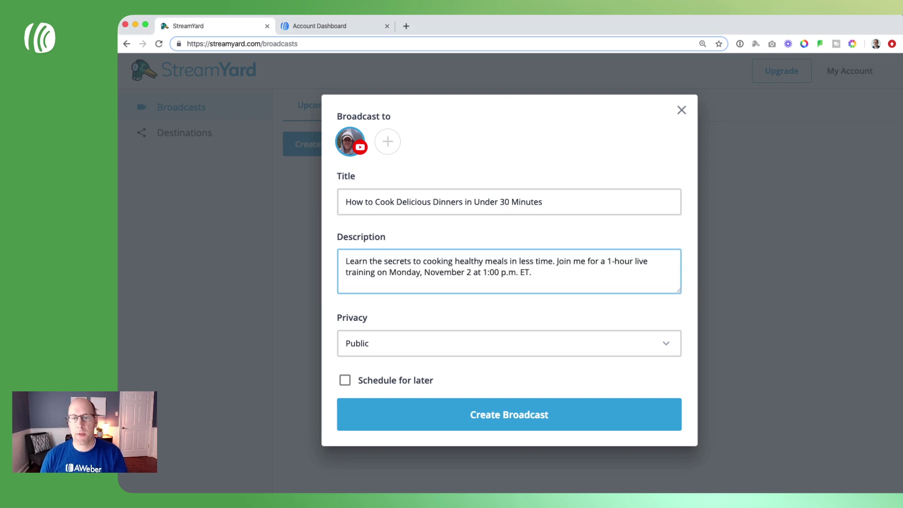
- Set the broadcast's privacy to Unlisted and choose to schedule it for later
key(Tab)
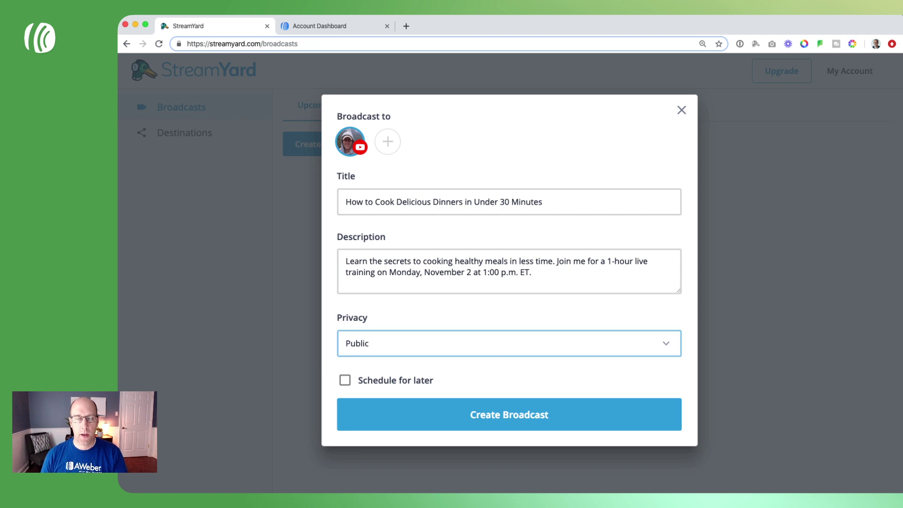
key(u)
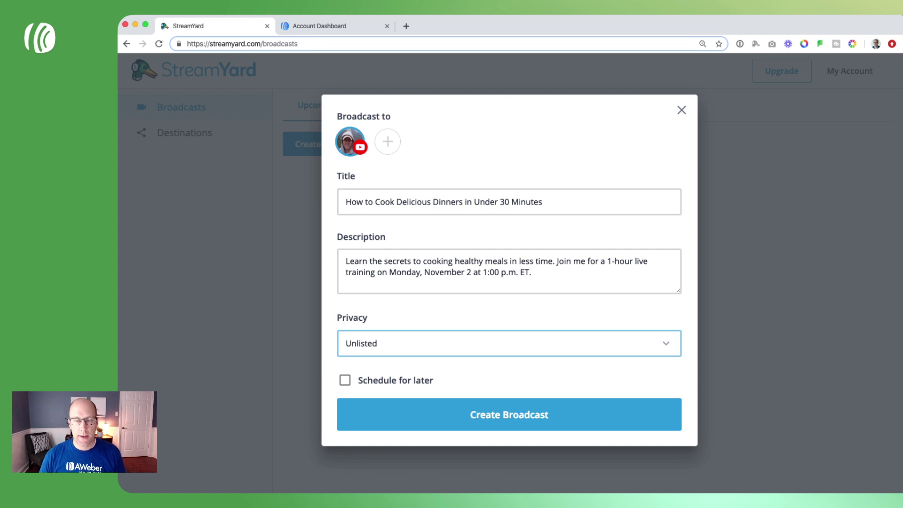
click(345, 380)
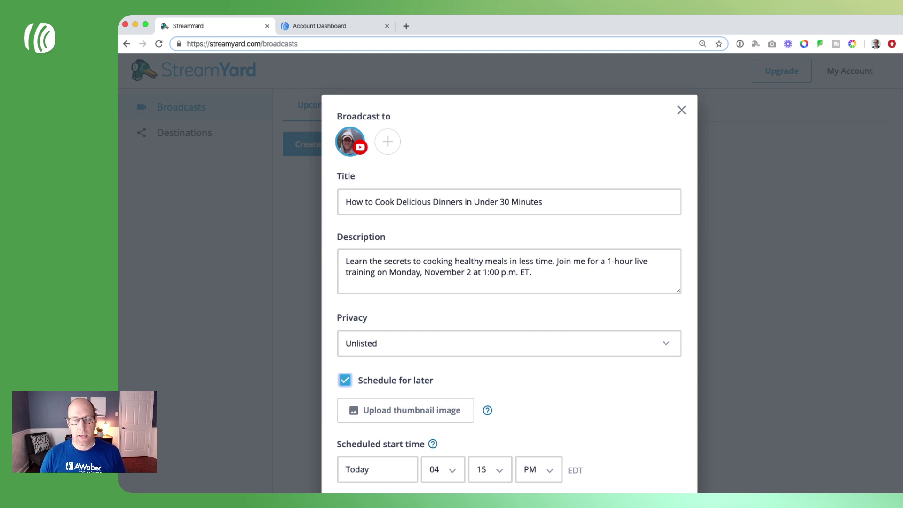
- Upload the green "How to Cook Delicious Dinners in Under 30 Minutes" picture as the broadcast's thumbnail image
click(406, 411)
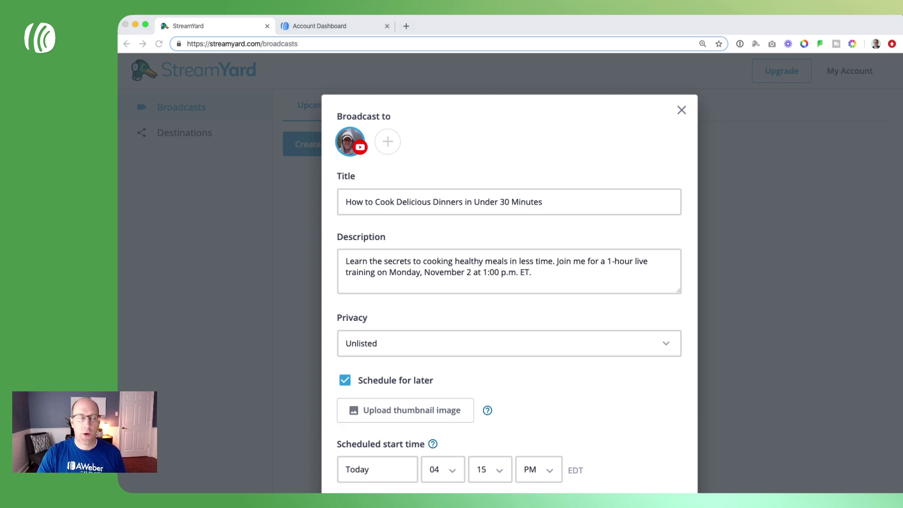
click(658, 361)
key(Return)
key(super+Tab)
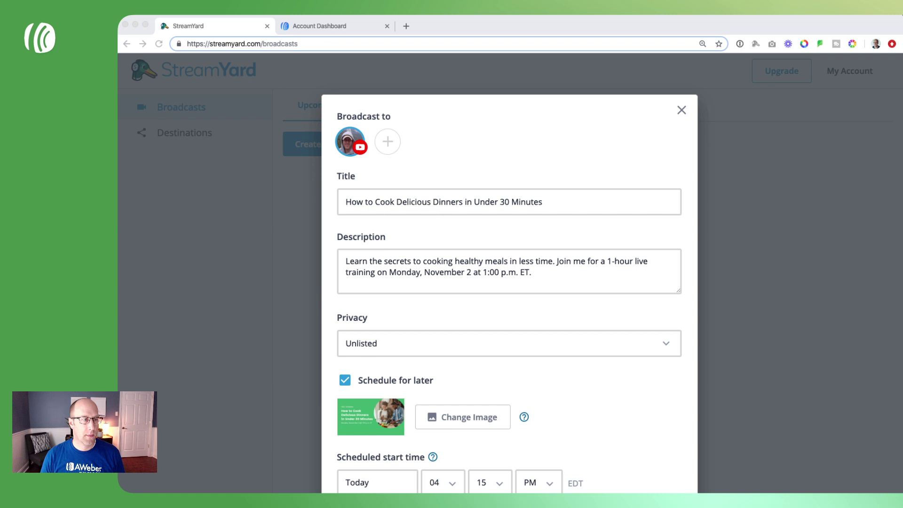
key(super+Tab)
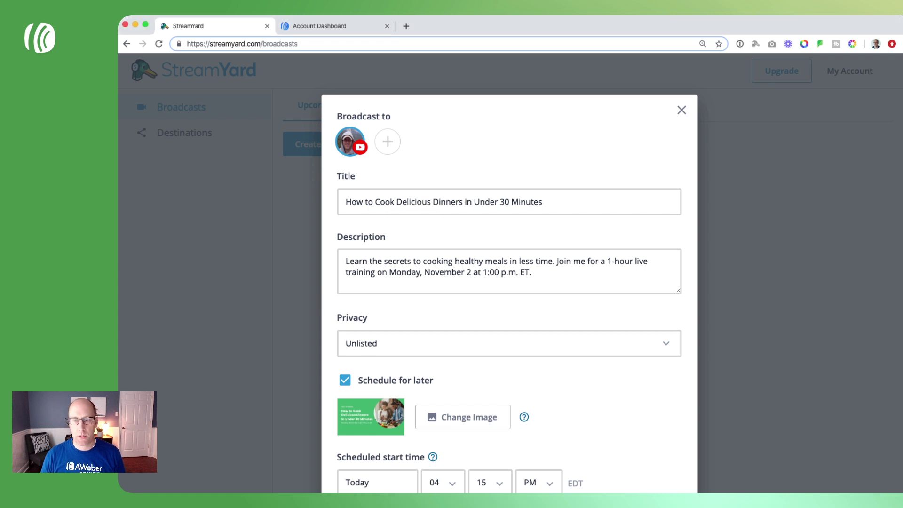
- Set the scheduled start time to Nov 2, 2020 at 01:00 PM and create the broadcast
click(377, 482)
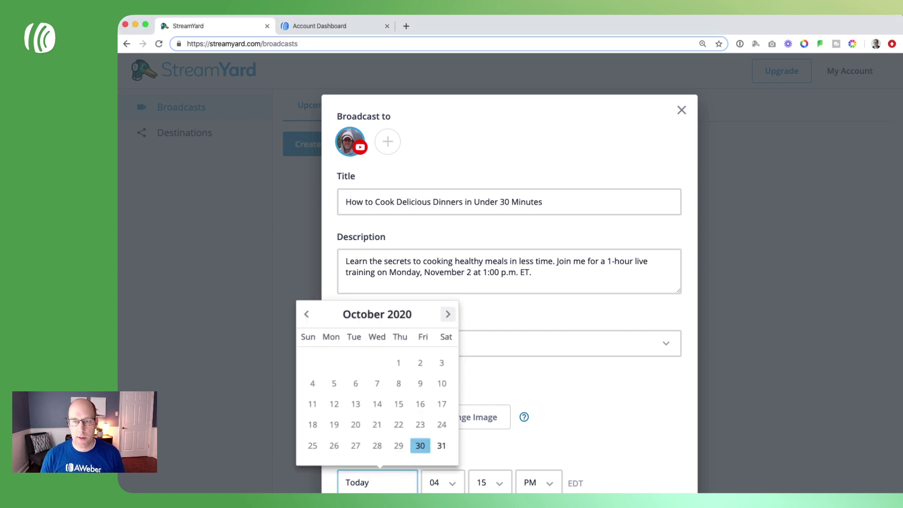
click(448, 314)
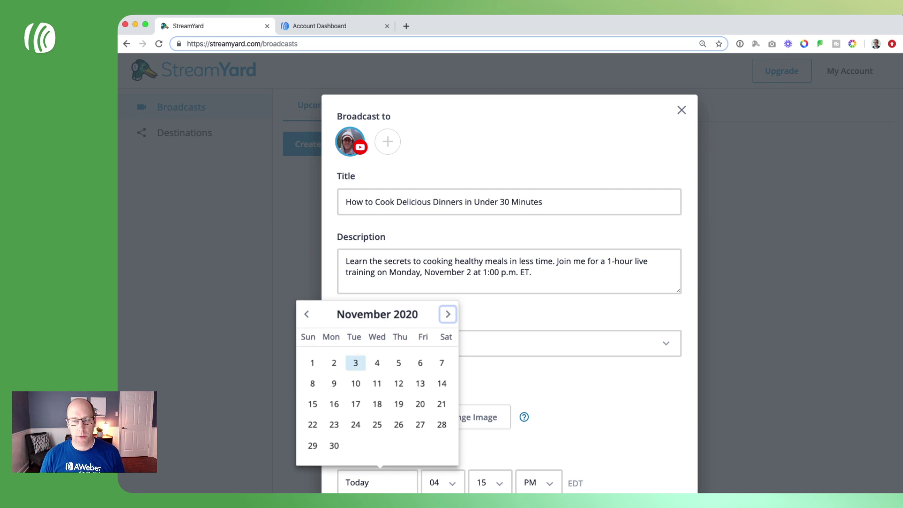
click(334, 362)
click(443, 483)
text(01)
key(Tab)
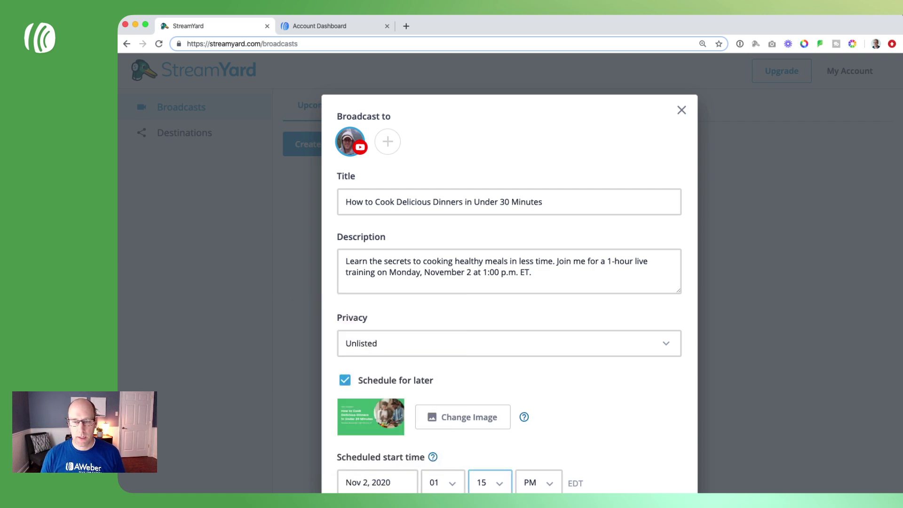
text(00)
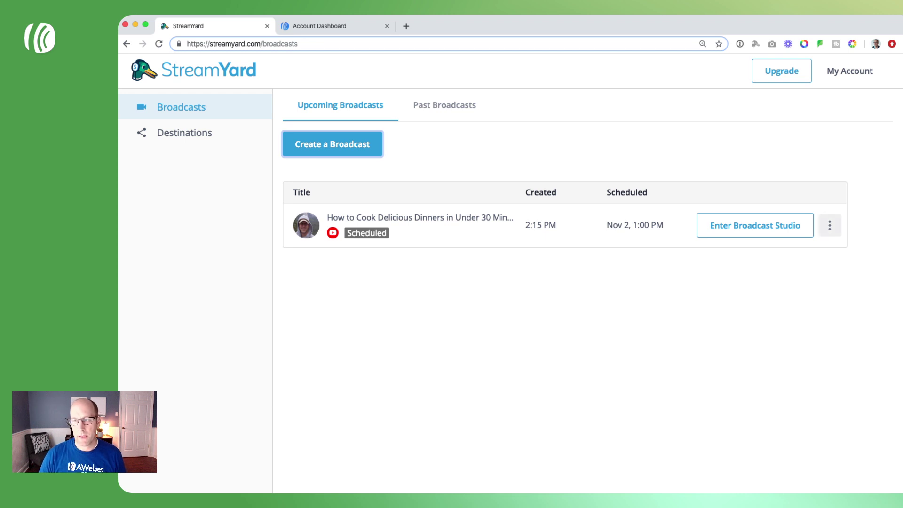
- View the scheduled cooking broadcast on YouTube and copy the address of its watch page
click(830, 225)
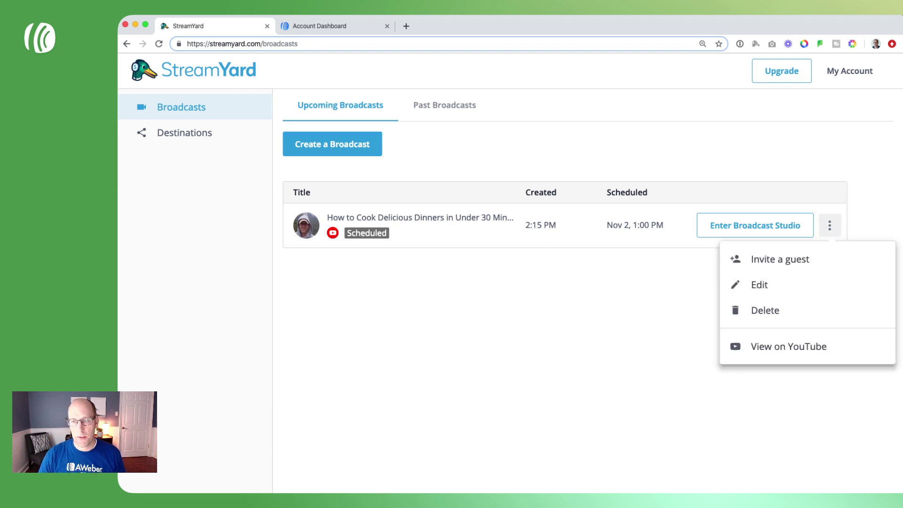
click(790, 346)
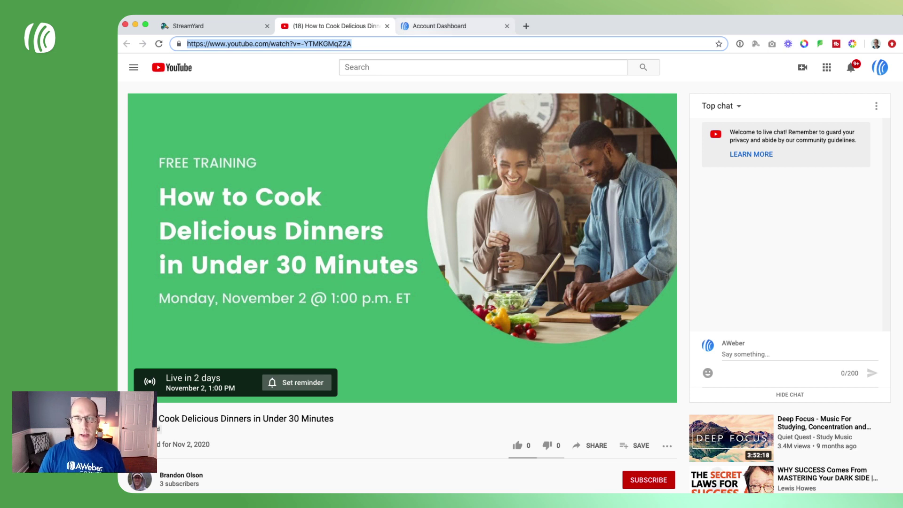
- Switch to AWeber and open the Cooking Webinar Registration Page landing page for editing
click(439, 27)
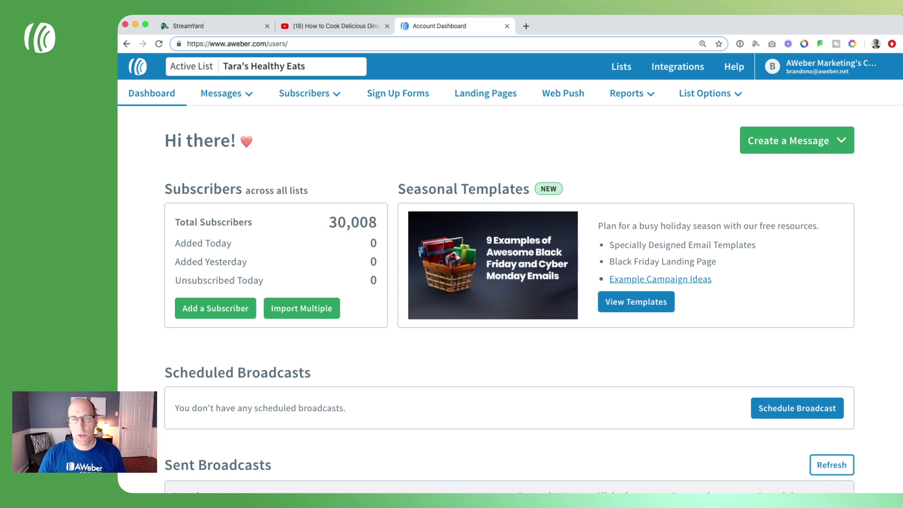
click(485, 93)
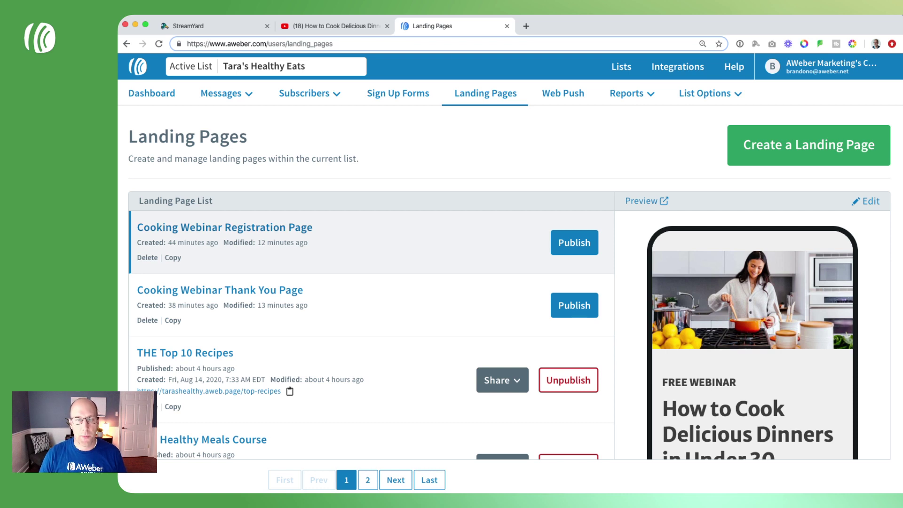
click(225, 227)
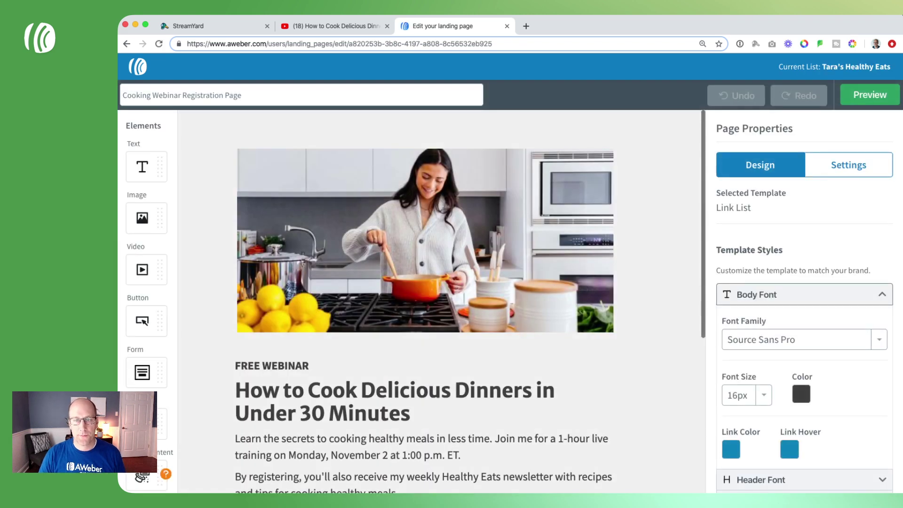
- Add the tag "cooking webinar" to the submission settings of the page's registration form
scroll(441, 301, down, 10)
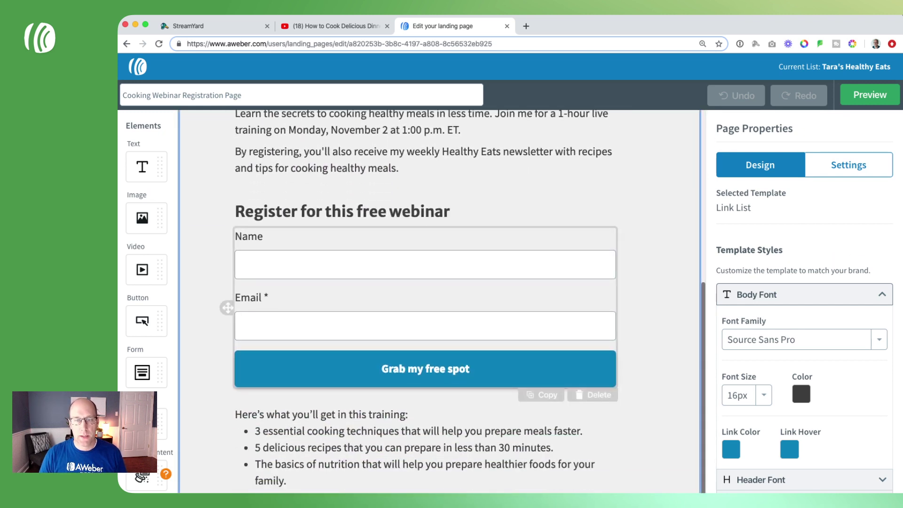
click(425, 307)
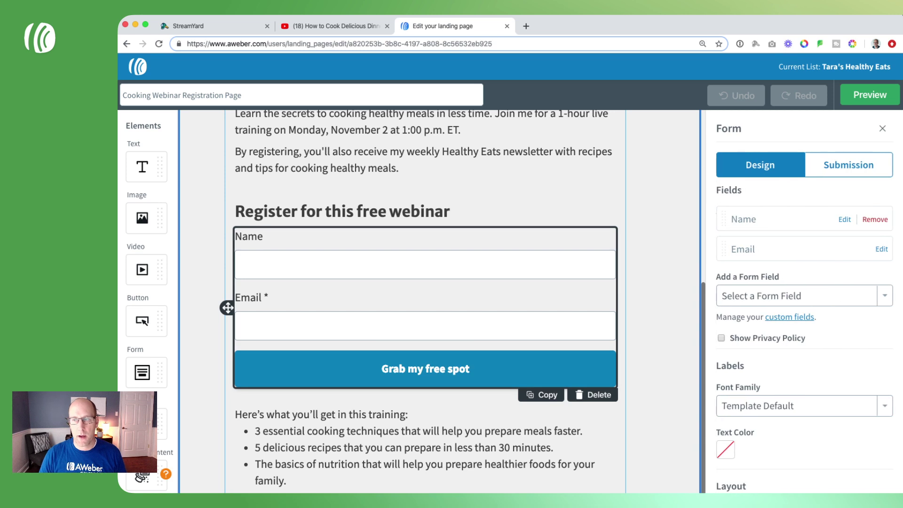
click(848, 164)
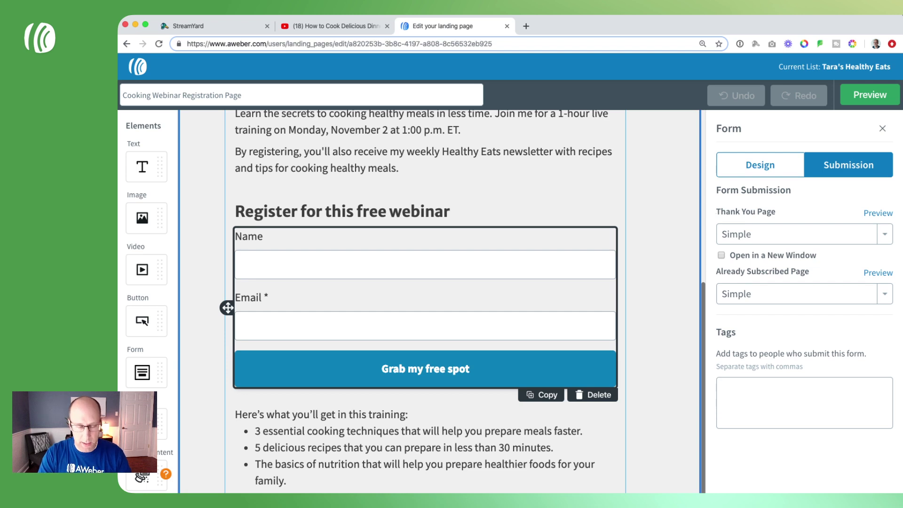
text(cook)
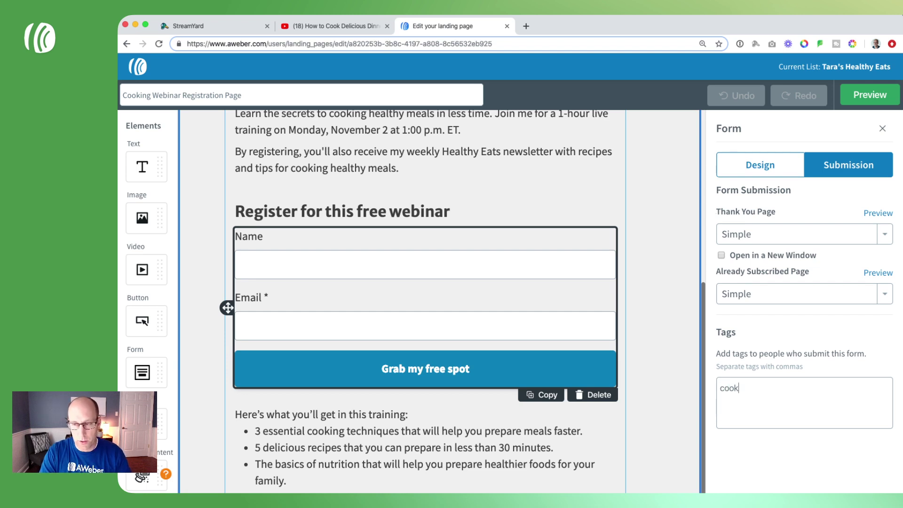
text(ing webinar)
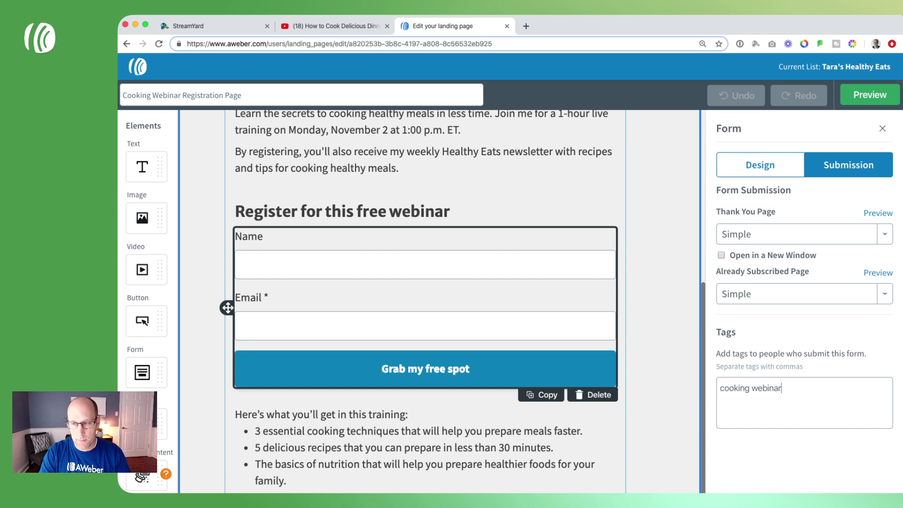
key(Return)
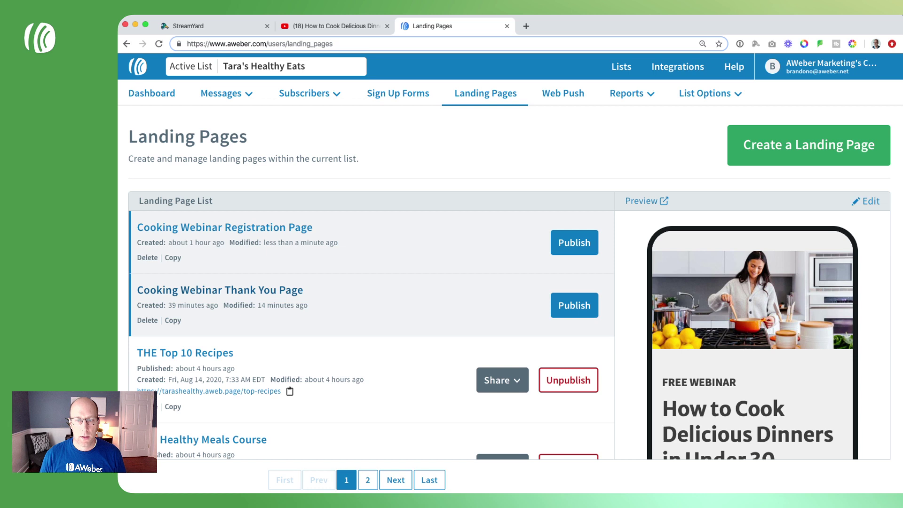
click(220, 290)
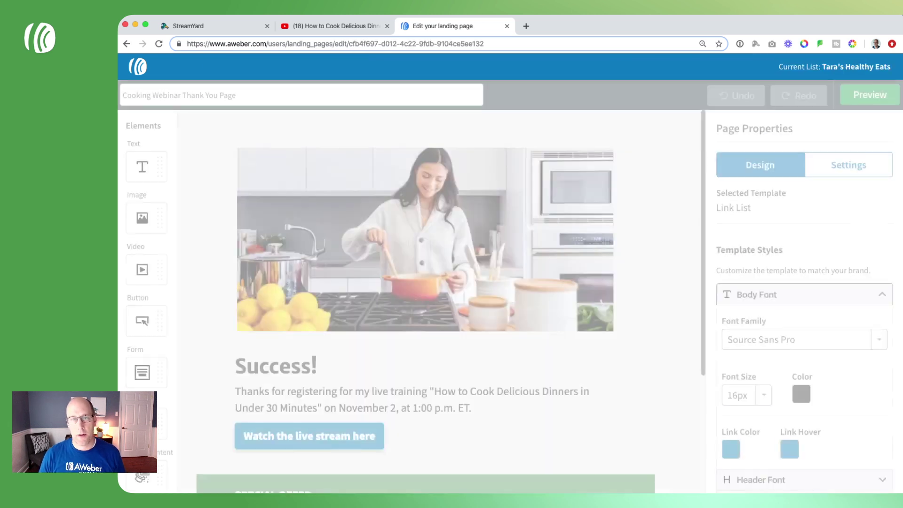
scroll(440, 236, down, 3)
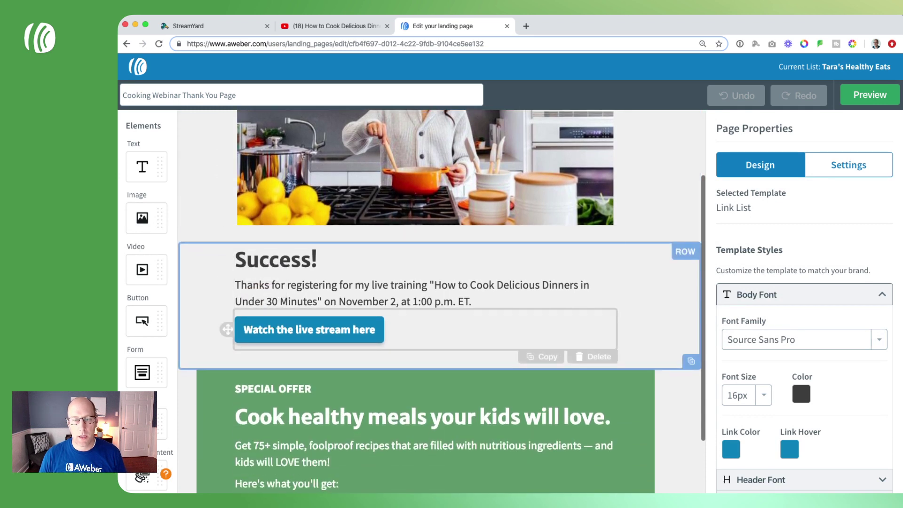
scroll(440, 329, up, 1)
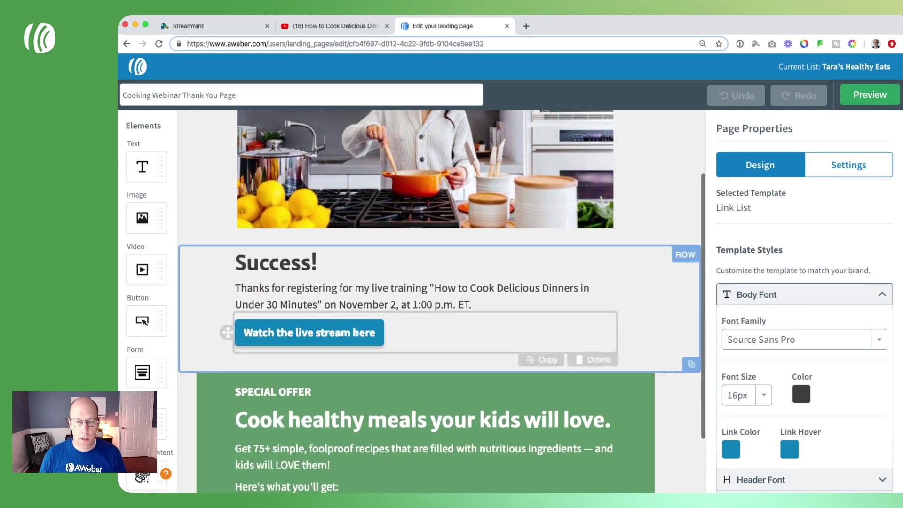
click(335, 332)
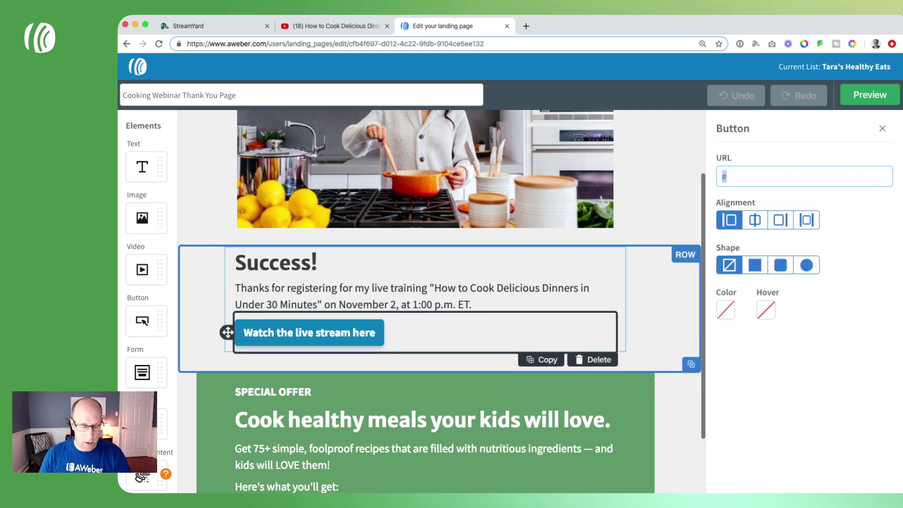
text(https://www.youtube.com/watch?v=-YTMKGMqZ2A)
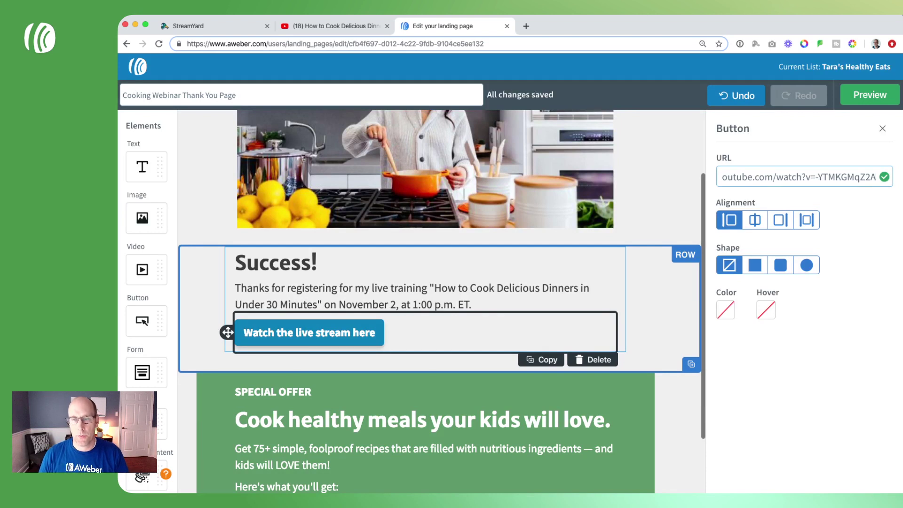
scroll(442, 301, down, 2)
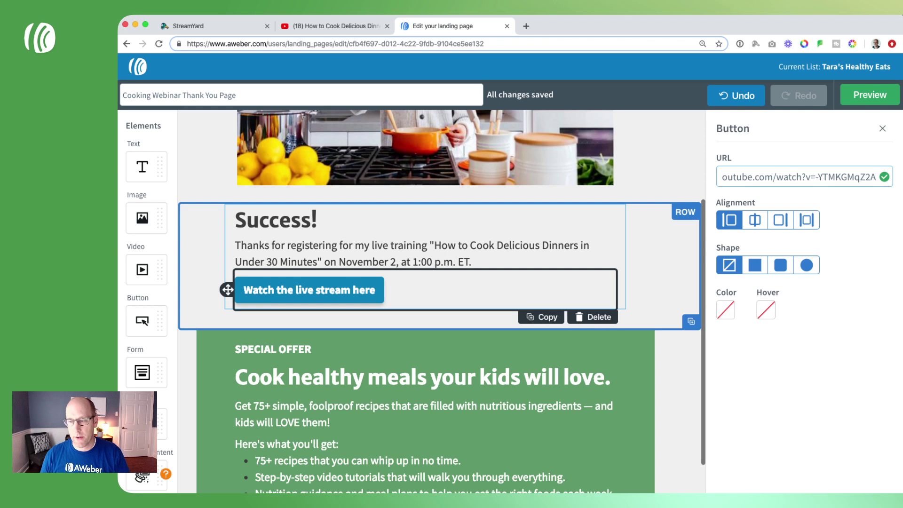
click(137, 66)
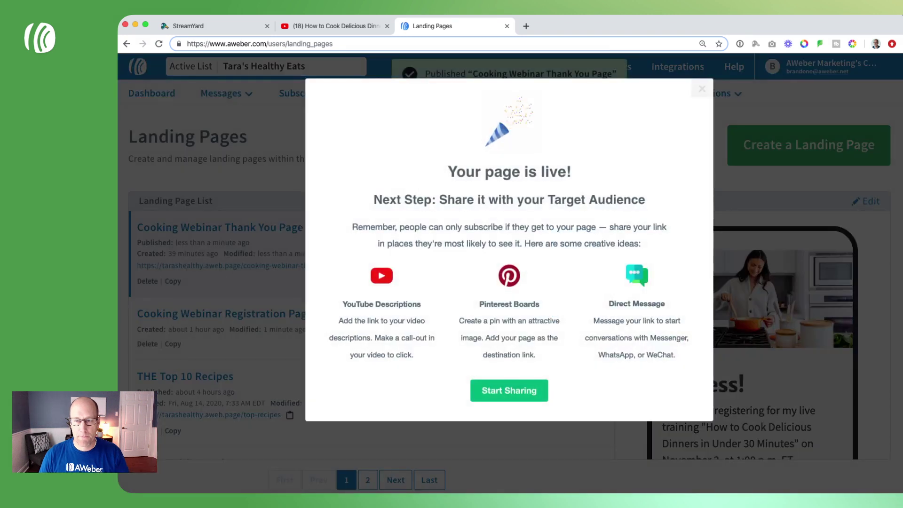
- Dismiss the sharing suggestions and copy the published address of the Cooking Webinar Thank You Page
click(509, 390)
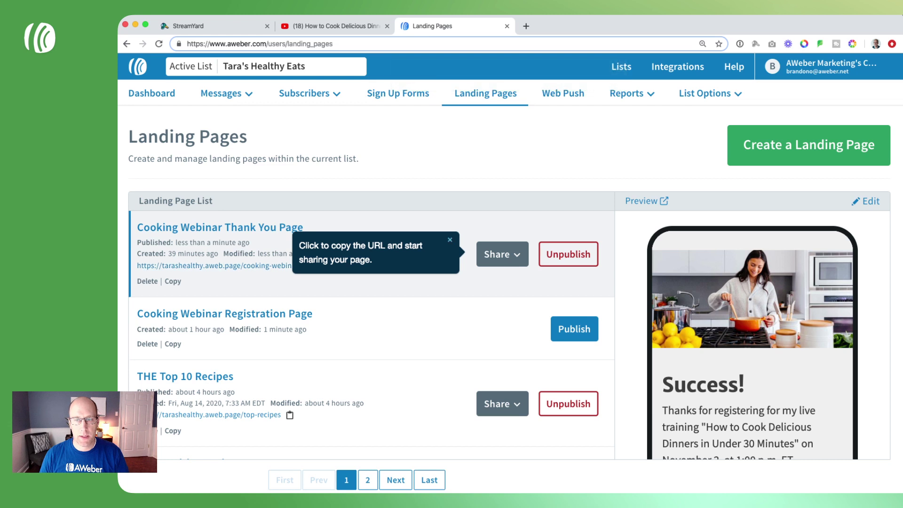
click(450, 240)
click(341, 266)
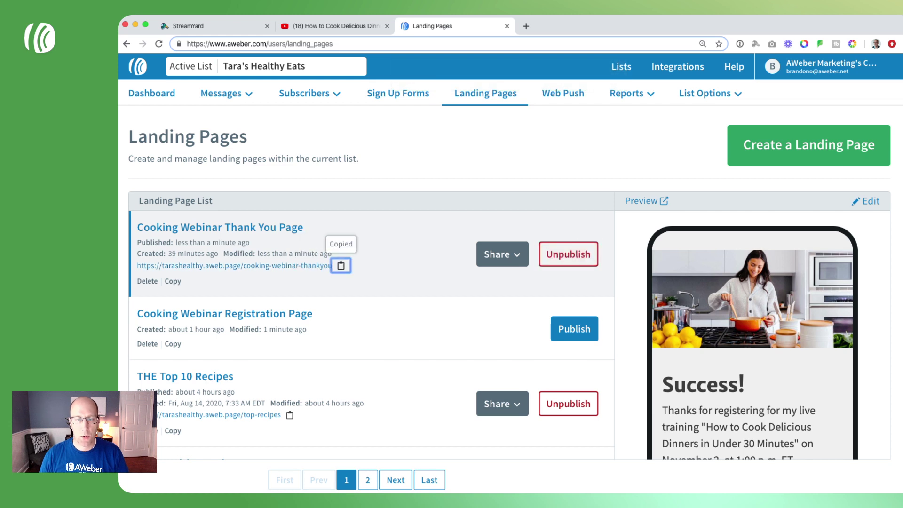
click(224, 313)
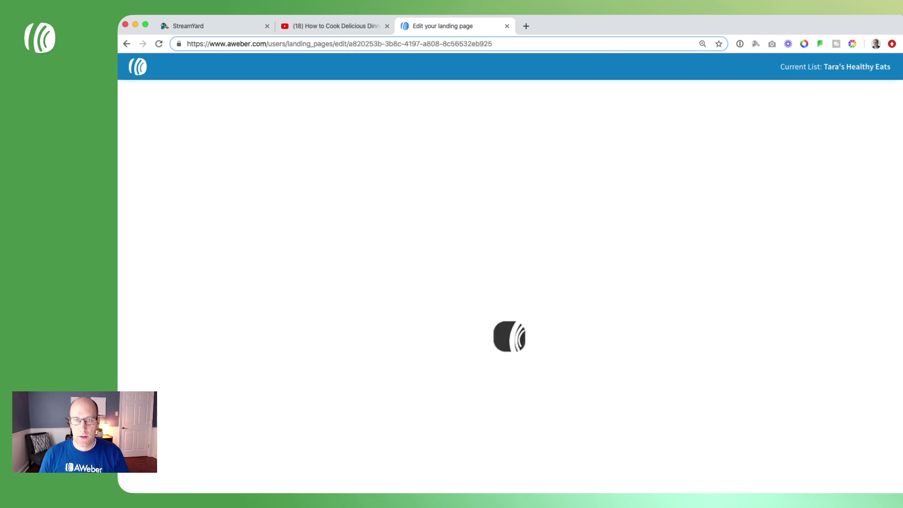
scroll(439, 301, down, 5)
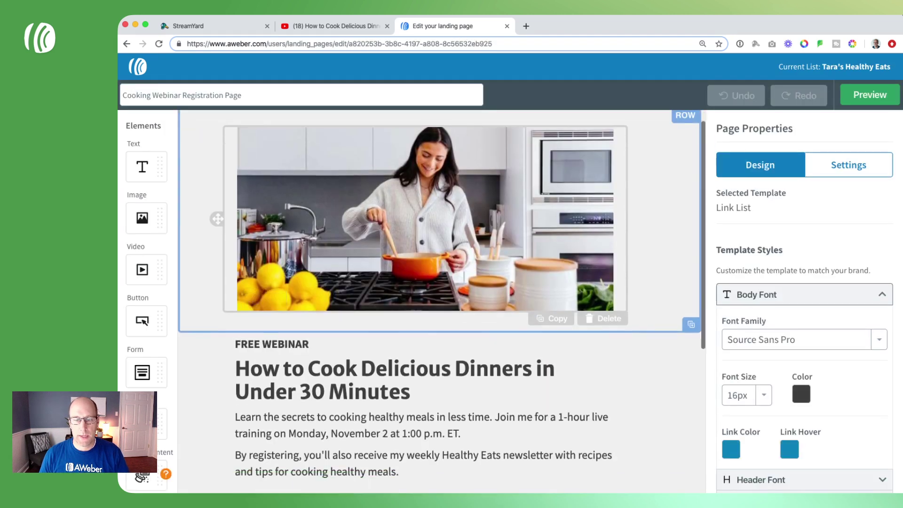
scroll(426, 301, down, 2)
click(228, 320)
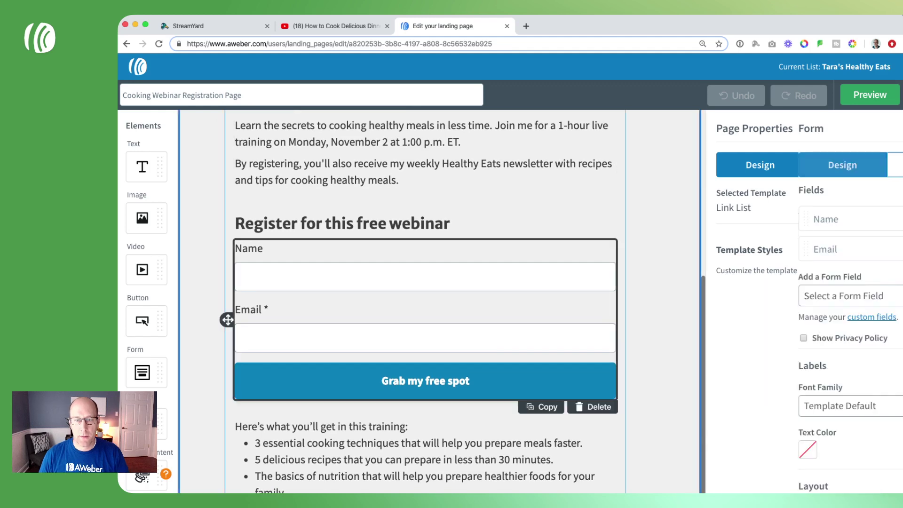
click(848, 165)
click(800, 234)
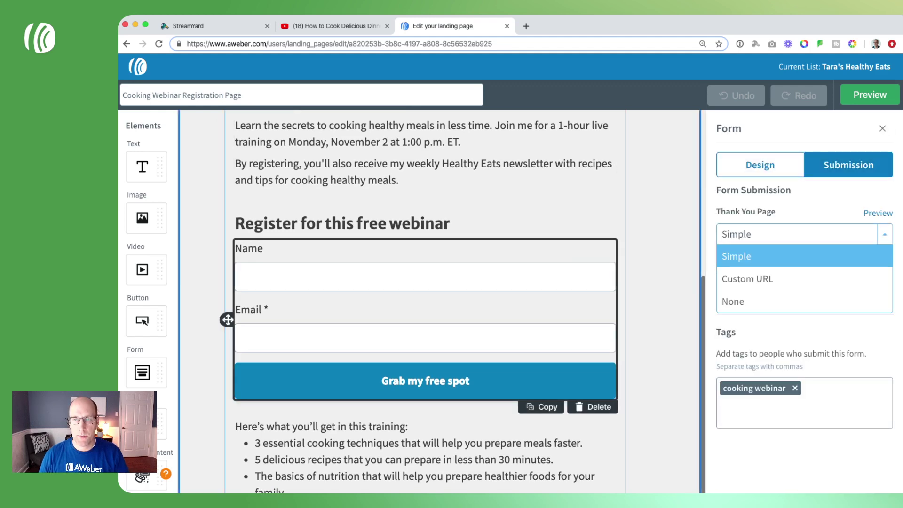
click(799, 278)
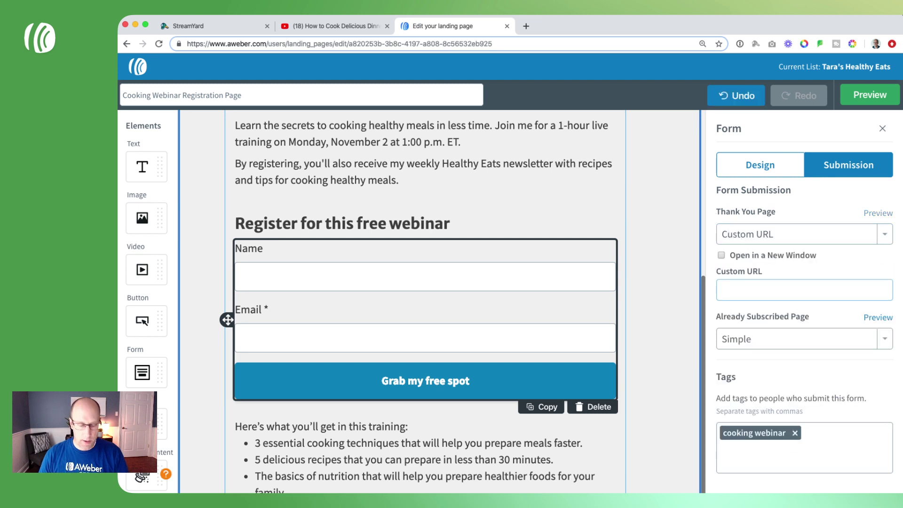
key(super+v)
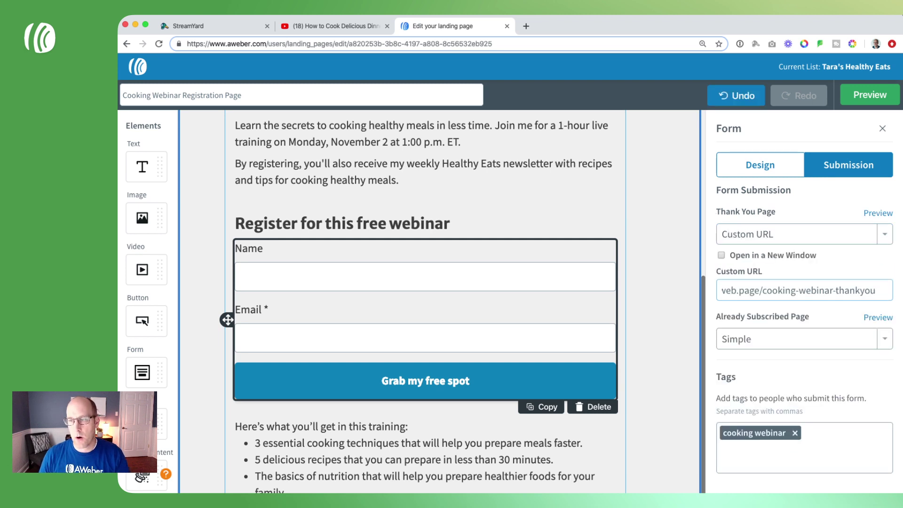
key(Tab)
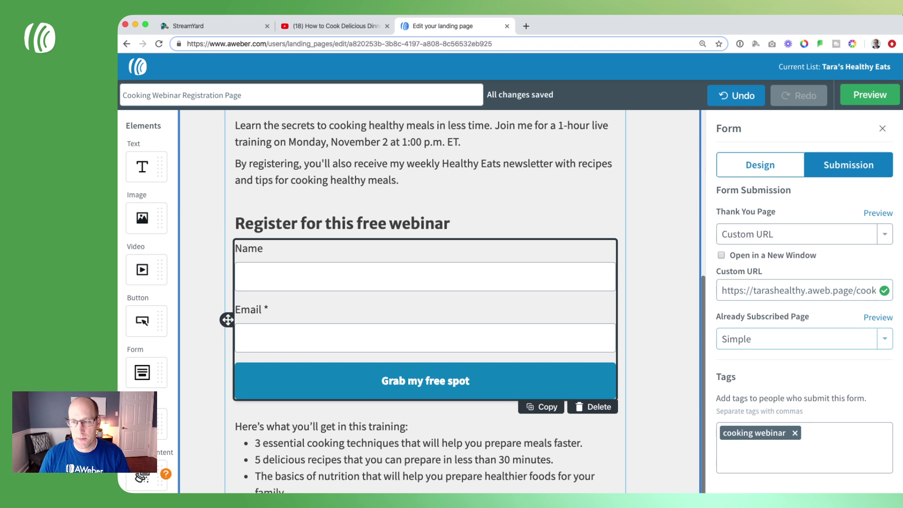
- Set the form's already subscribed page to a custom URL as well, using the same cooking-webinar-thankyou address
key(Down)
key(Down)
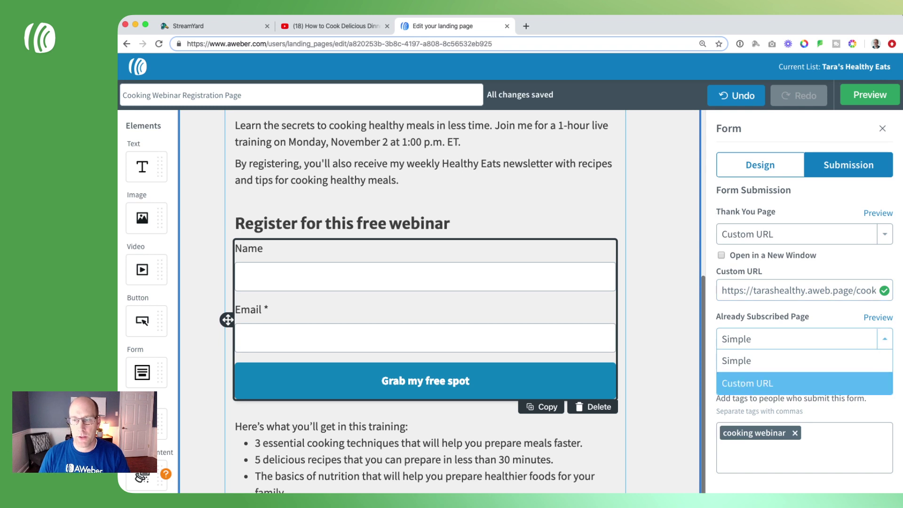
key(Return)
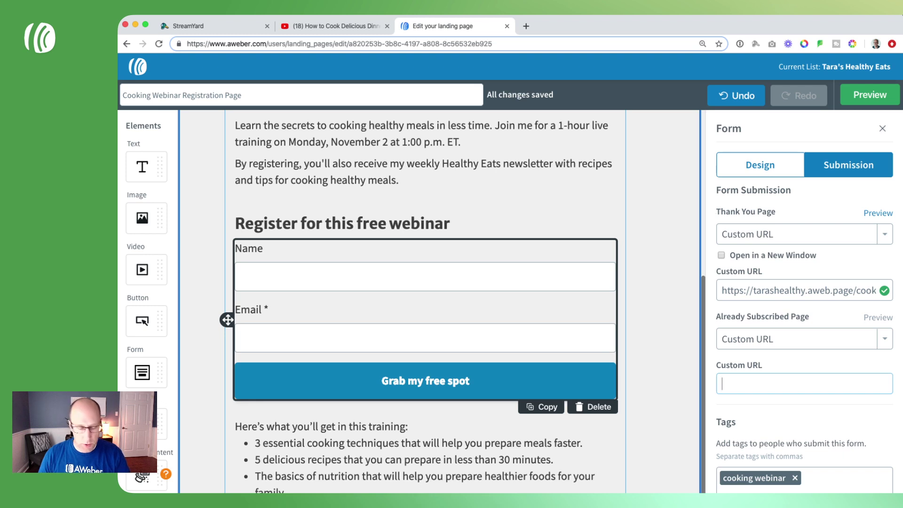
key(super+v)
key(super+a)
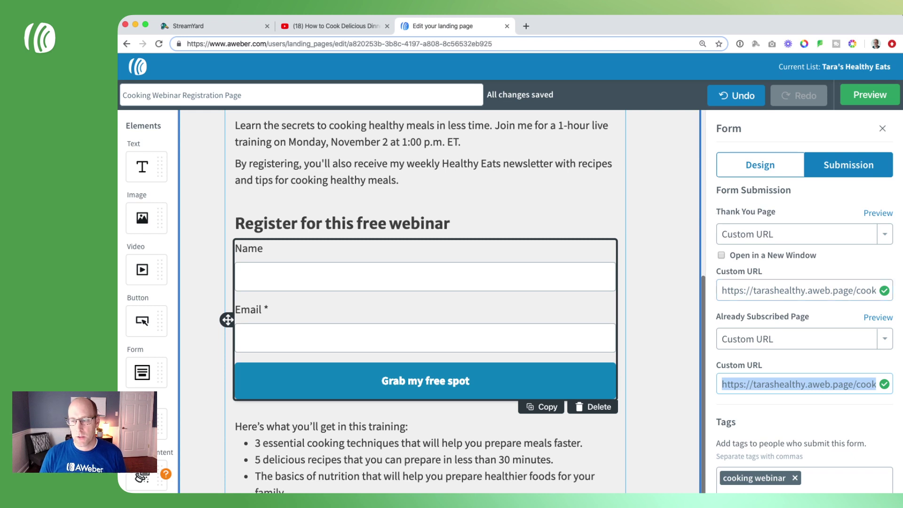
- Return to the landing page list, publish the Cooking Webinar Registration Page and dismiss the sharing suggestions
key(super+bracketleft)
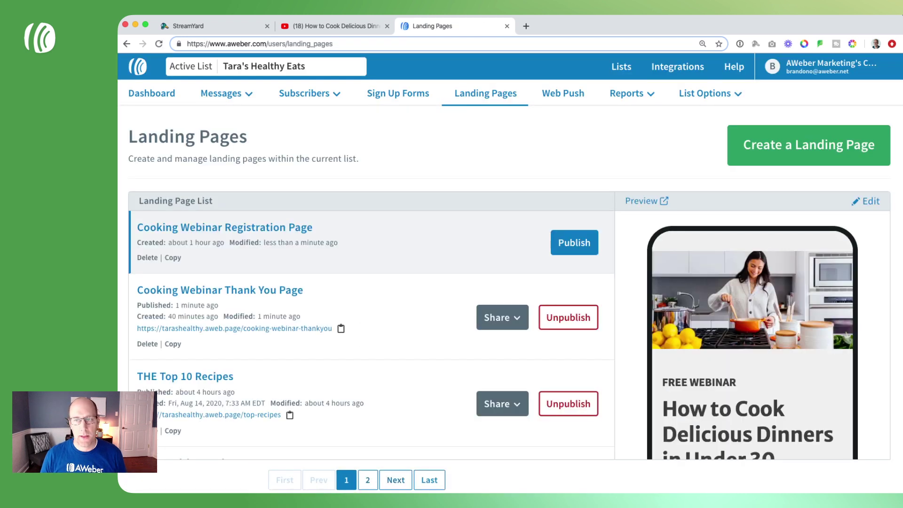
click(575, 242)
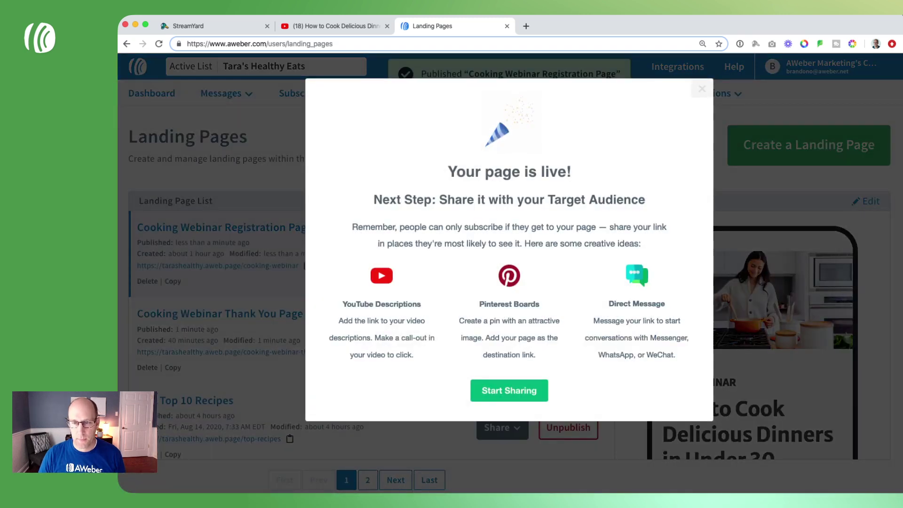
click(509, 390)
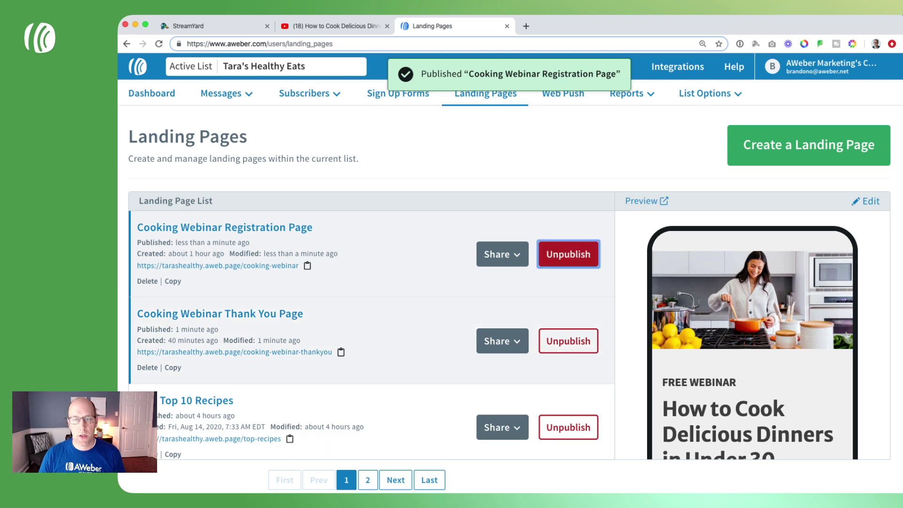
click(450, 240)
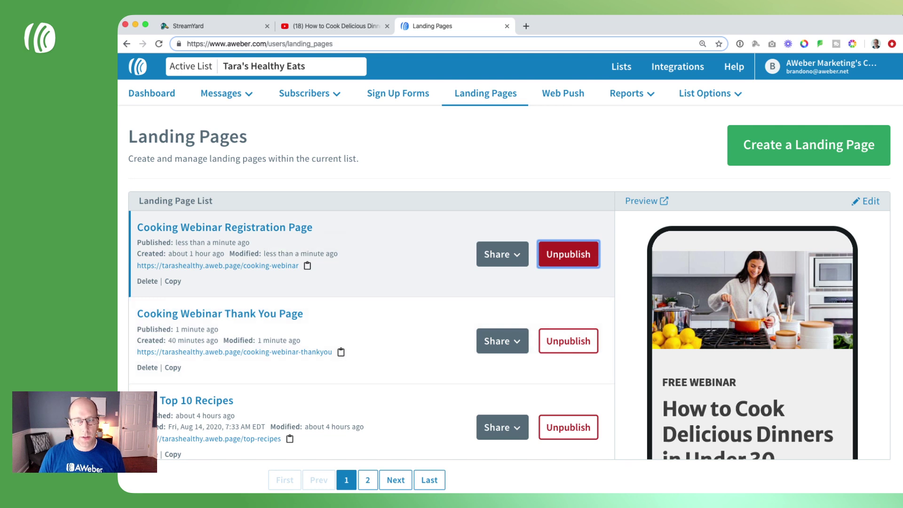
key(super+Tab)
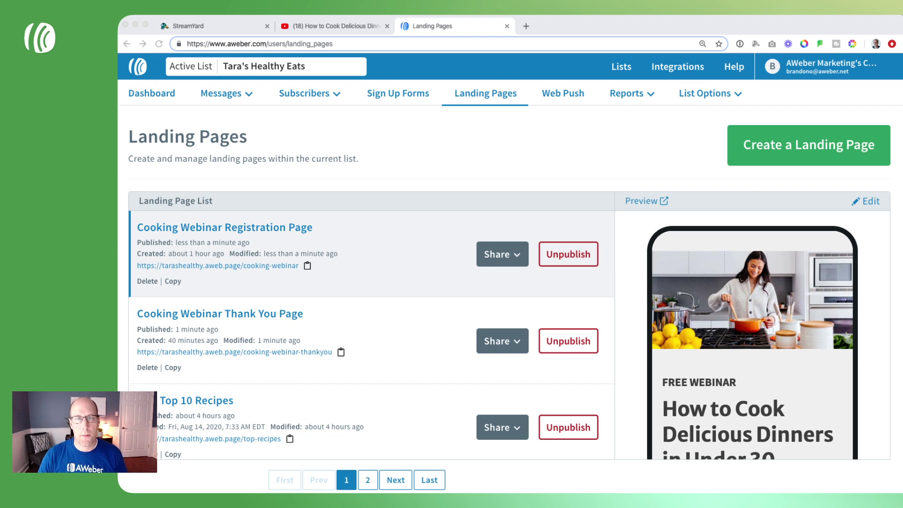
- Create a blank campaign named "Cooking Webinar Campaign"
click(227, 93)
click(225, 194)
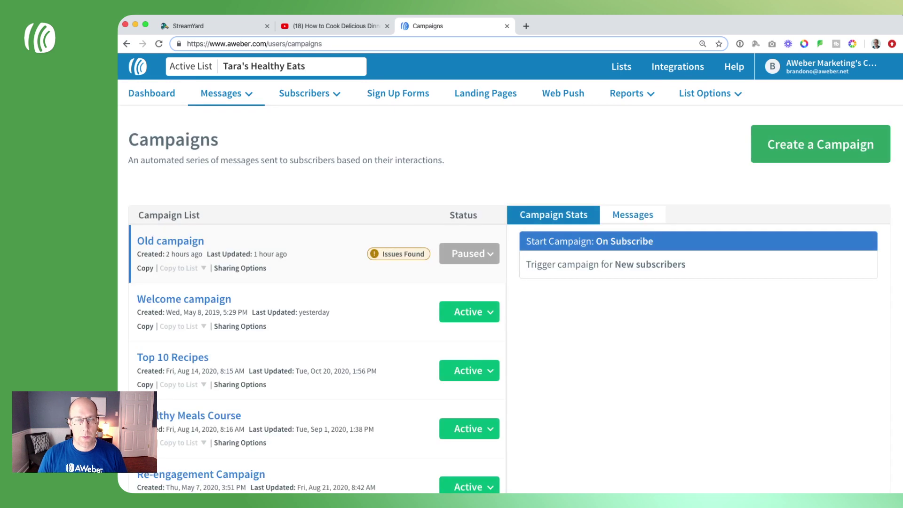
click(821, 144)
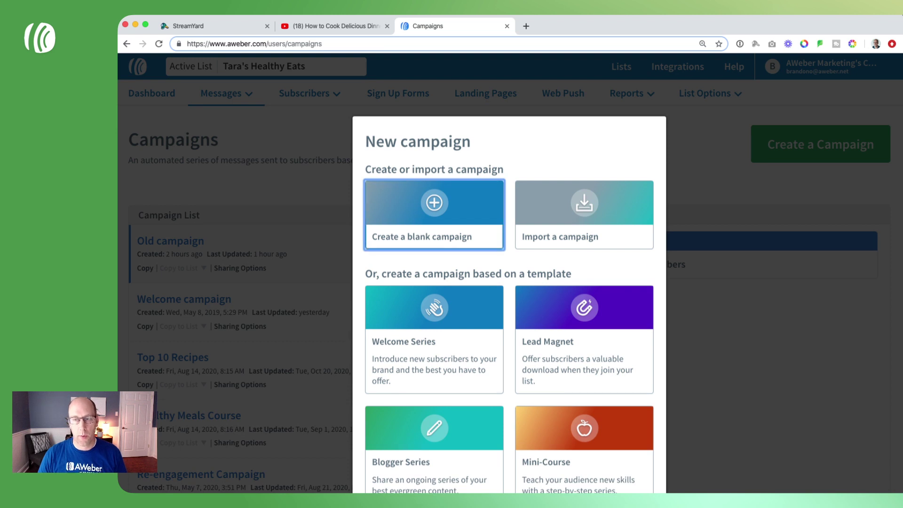
click(434, 215)
text(Cooking Webinar Campaign)
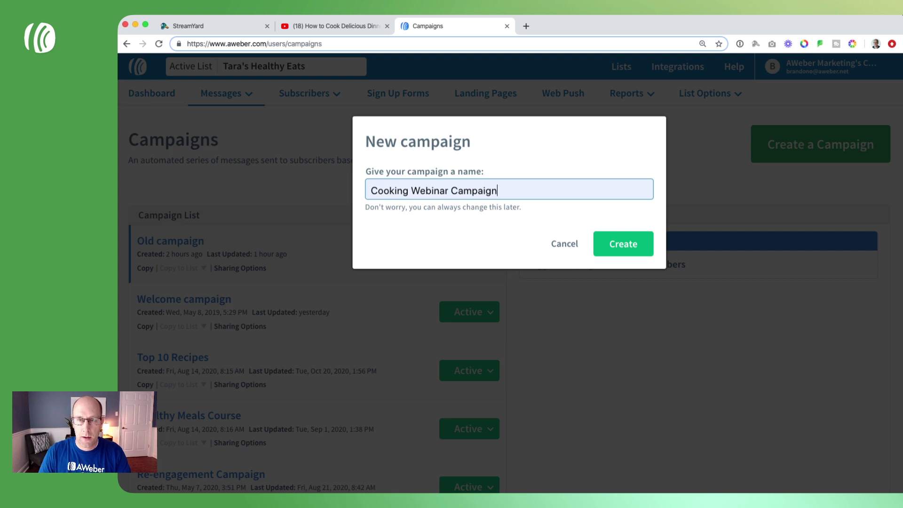
key(Return)
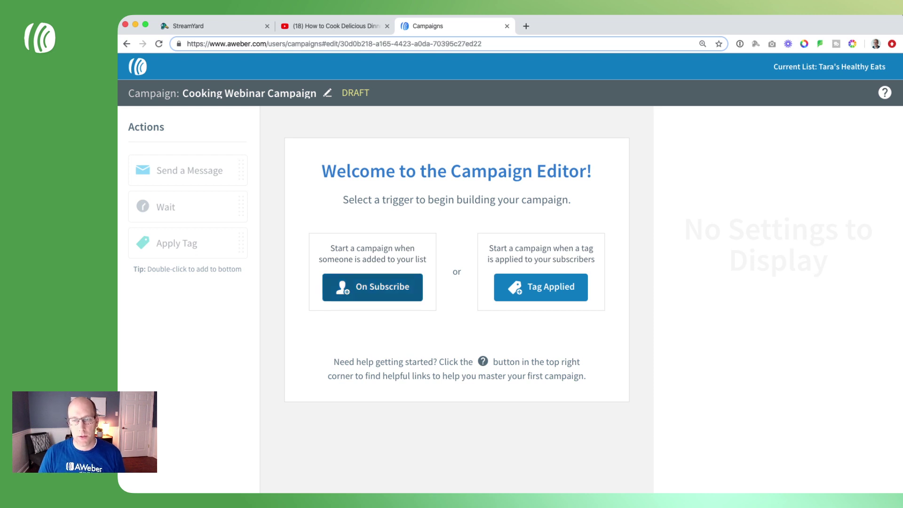
- Set the campaign to start when the tag "cooking webinar" is applied to a subscriber
click(540, 286)
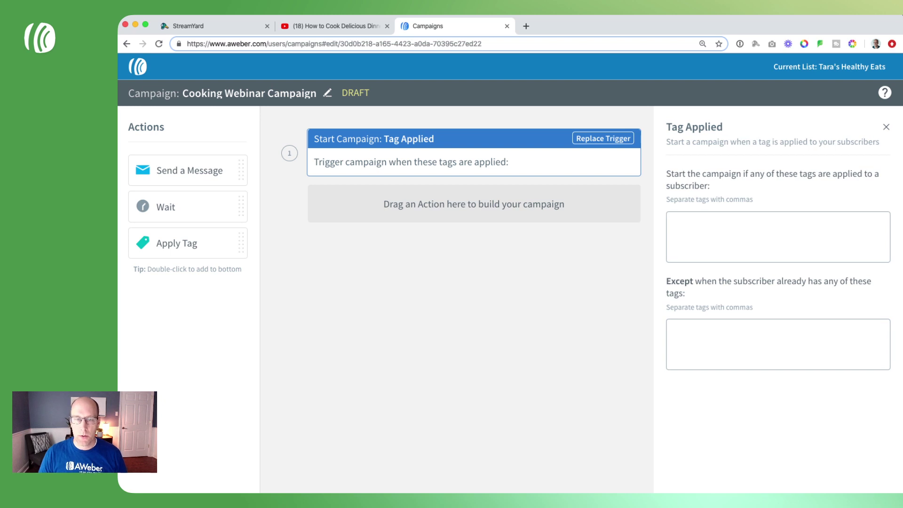
text(cooking webinar)
key(Return)
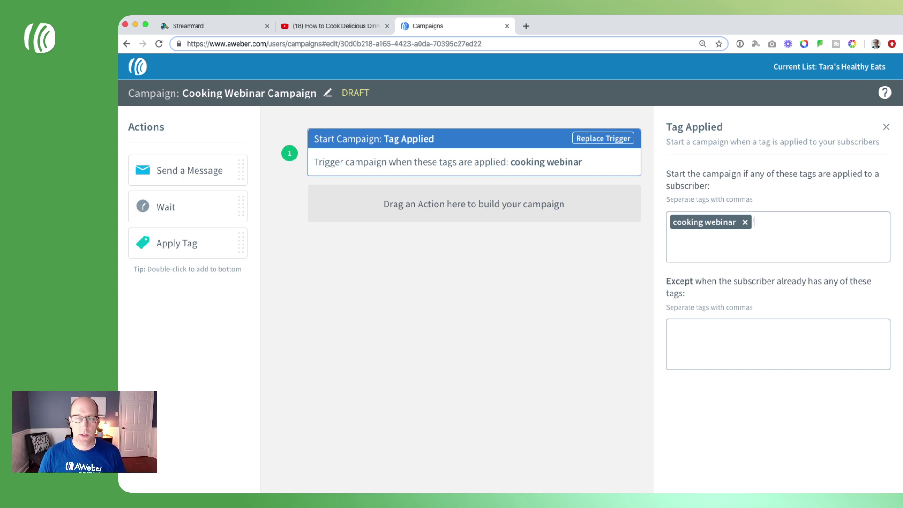
- Add a send message action after the trigger using the draft "You're in! Thanks for registering for my free Cooking Webinar"
drag(190, 170, 395, 205)
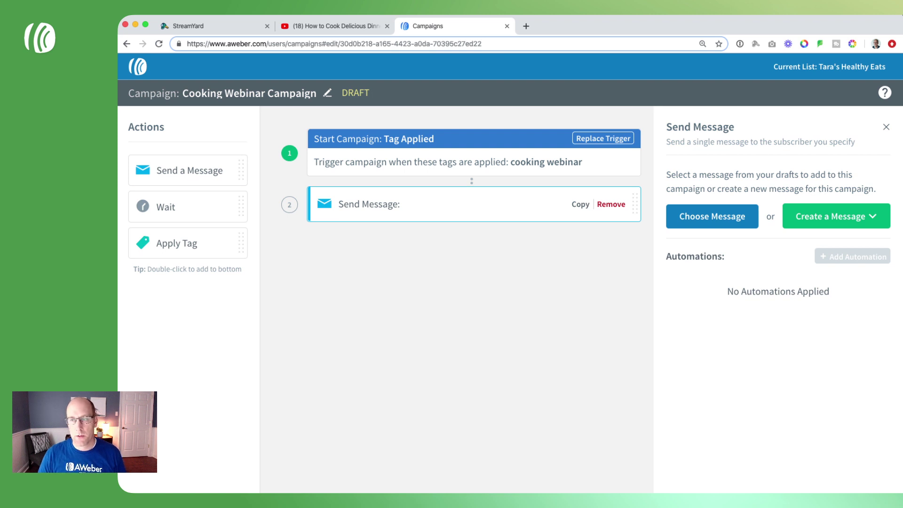
click(712, 216)
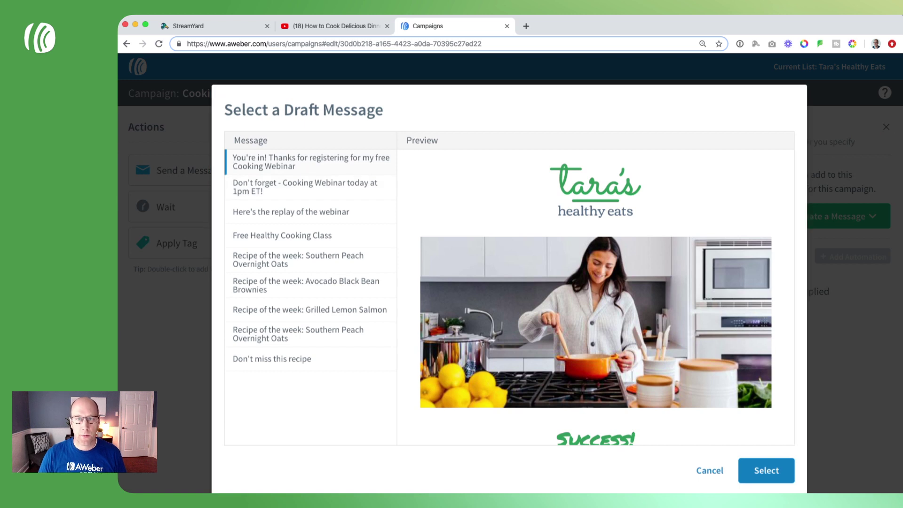
click(766, 470)
click(886, 127)
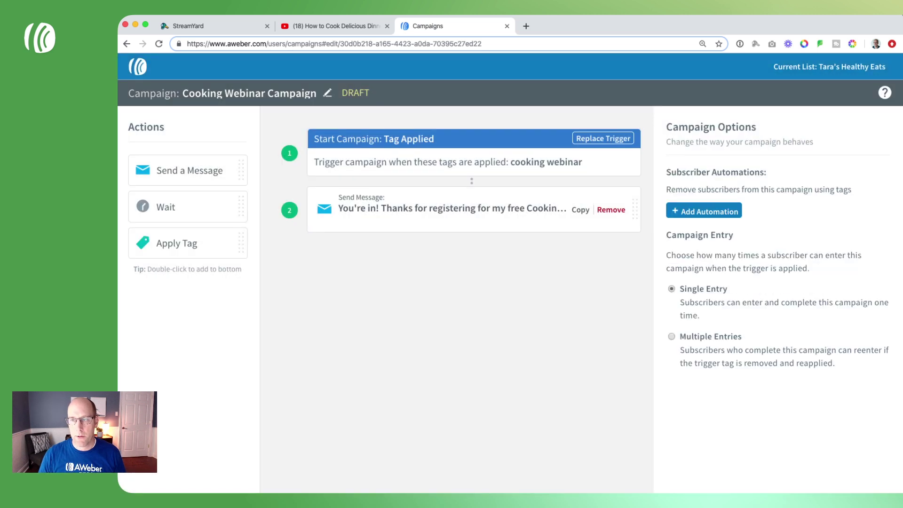
click(470, 209)
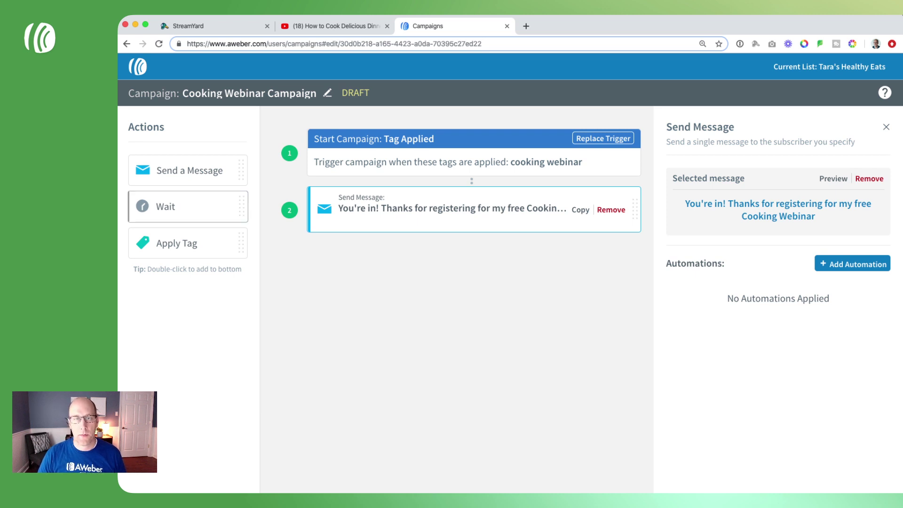
drag(188, 170, 379, 260)
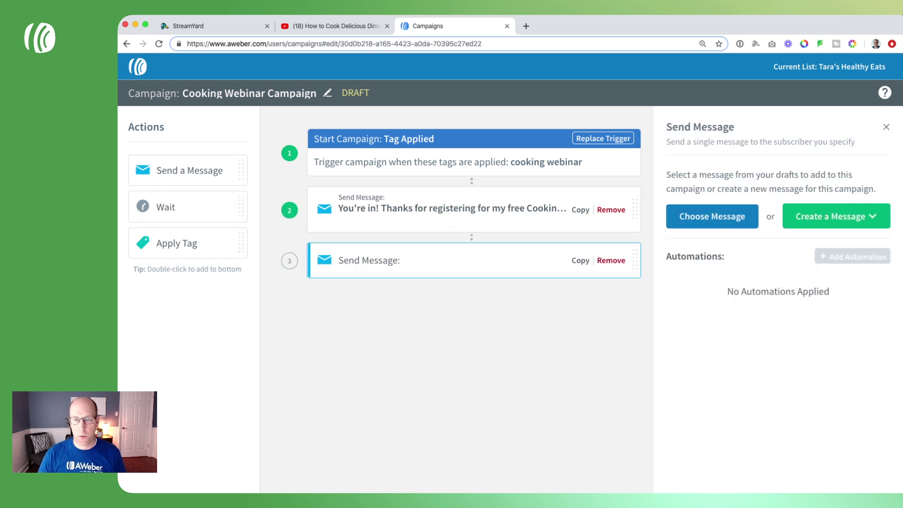
click(832, 216)
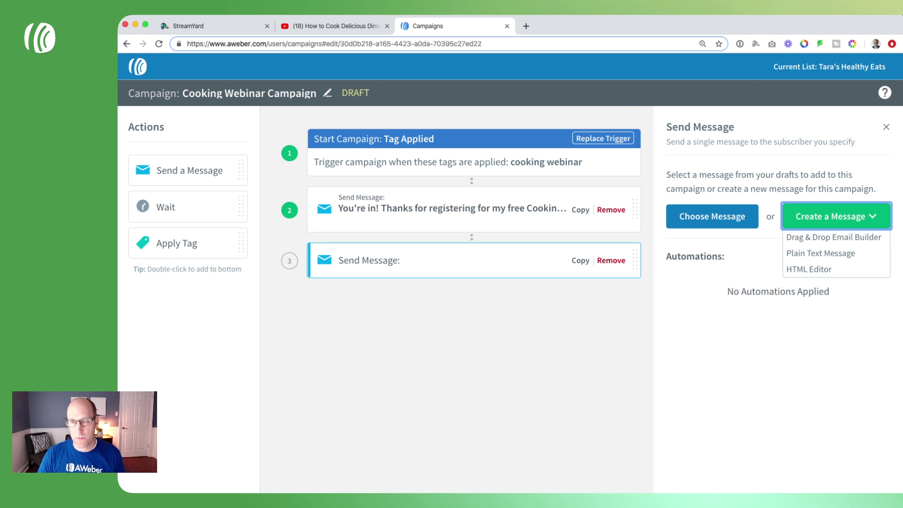
click(611, 260)
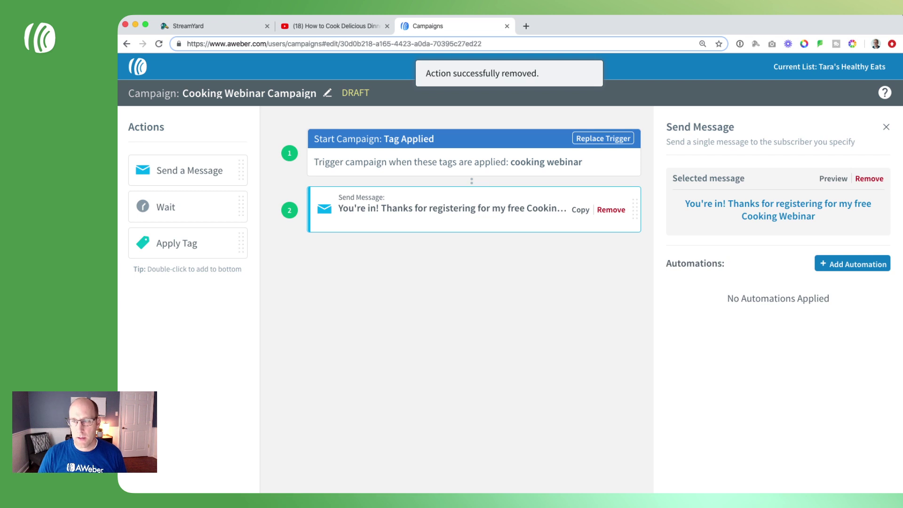
- Preview the campaign's registration confirmation message down to its end, and open the message for editing
click(833, 179)
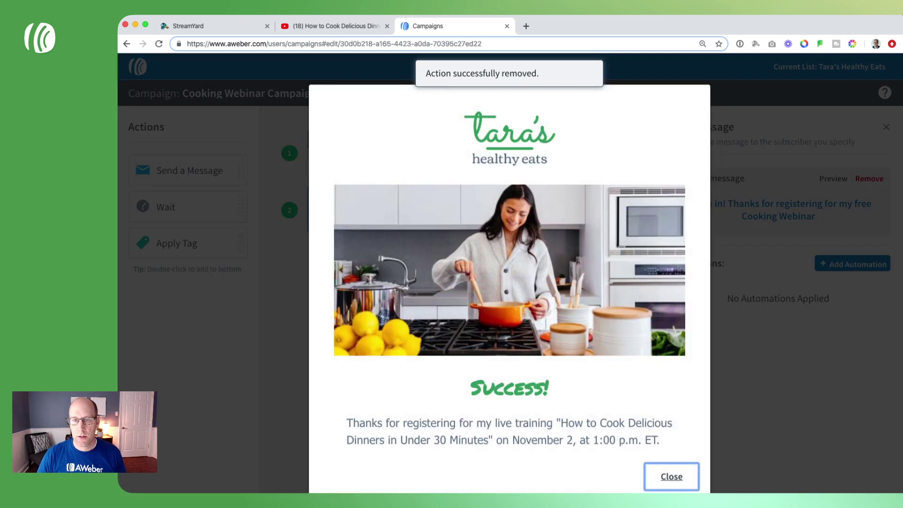
scroll(509, 282, down, 1)
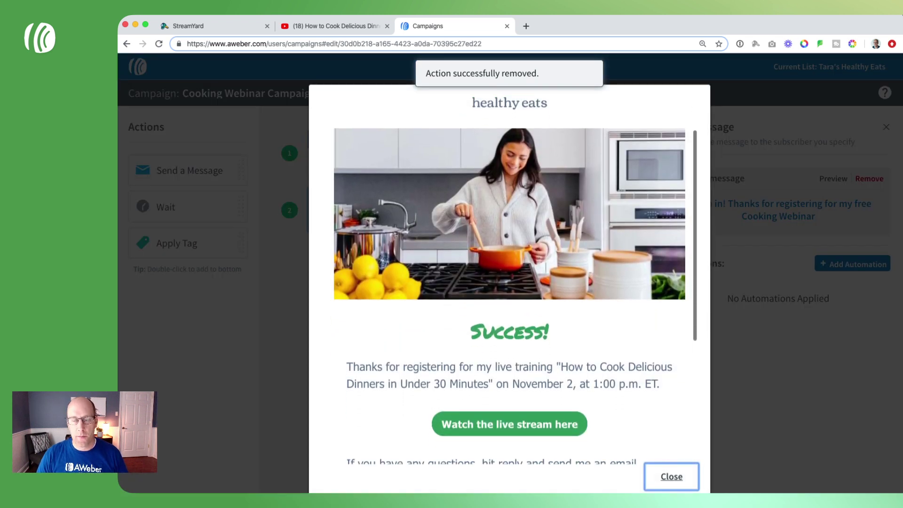
scroll(509, 282, down, 5)
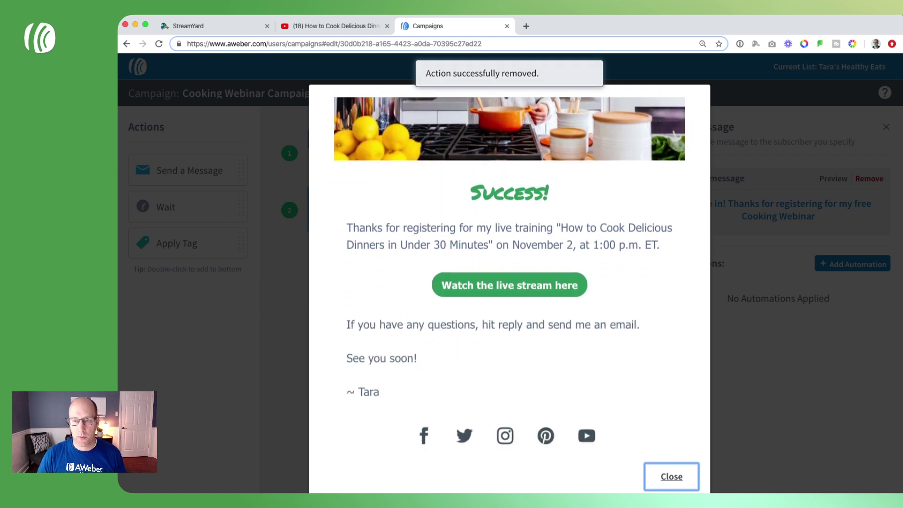
key(Escape)
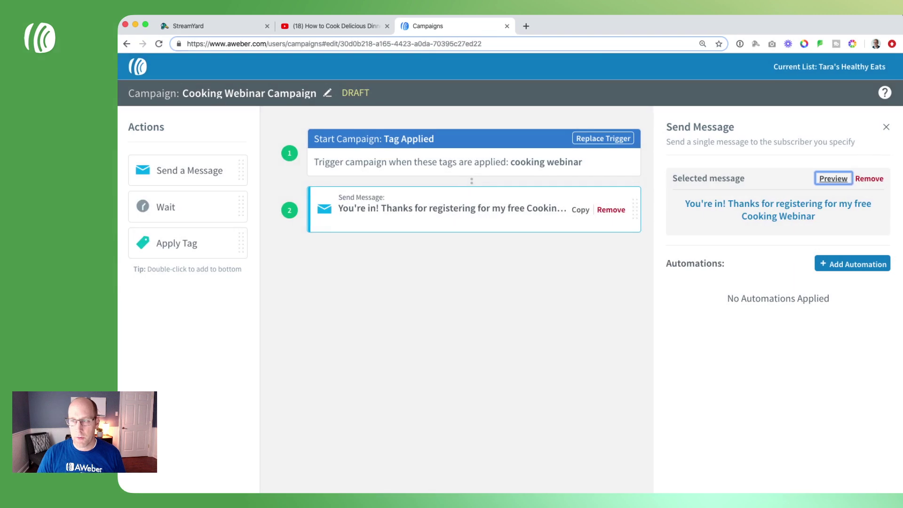
click(778, 209)
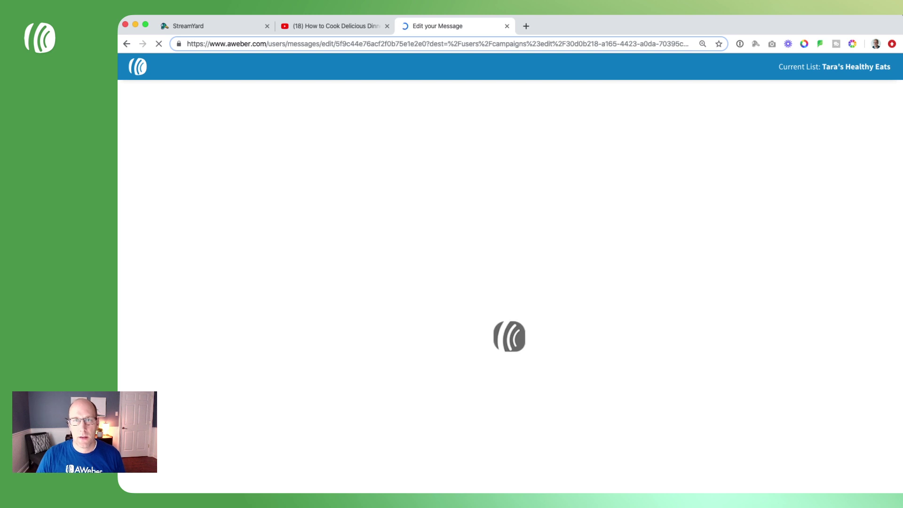
key(ctrl+shift+Tab)
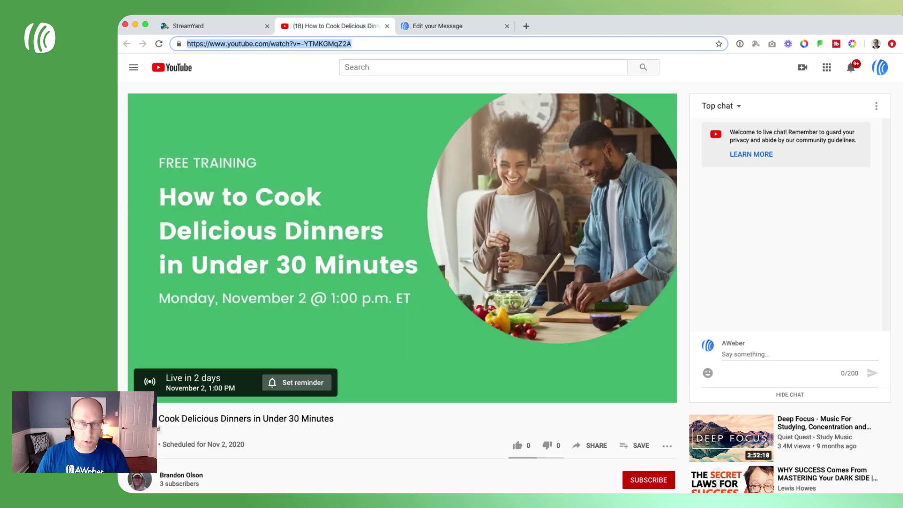
key(ctrl+Tab)
scroll(459, 302, down, 2)
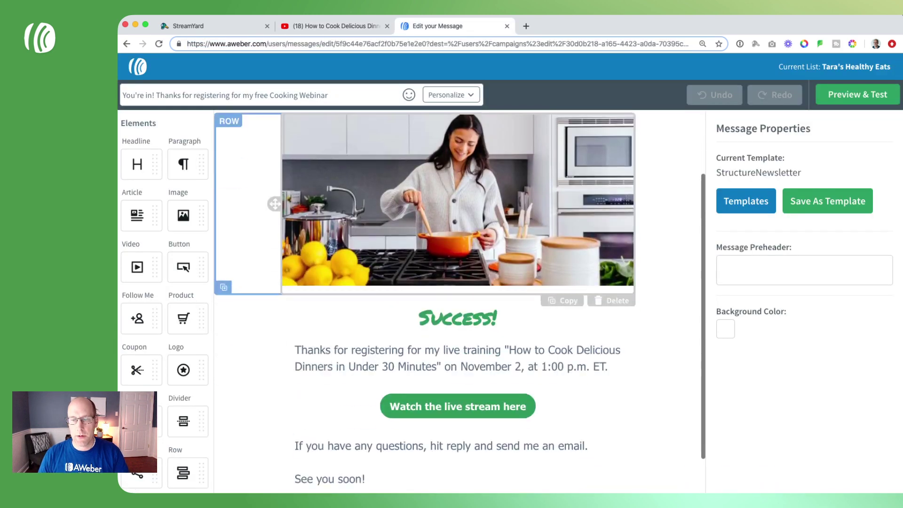
scroll(459, 302, down, 2)
click(458, 331)
triple_click(795, 222)
key(BackSpace)
text(https://www.youtube.com/watch?v=-YTMKGMqZ2A)
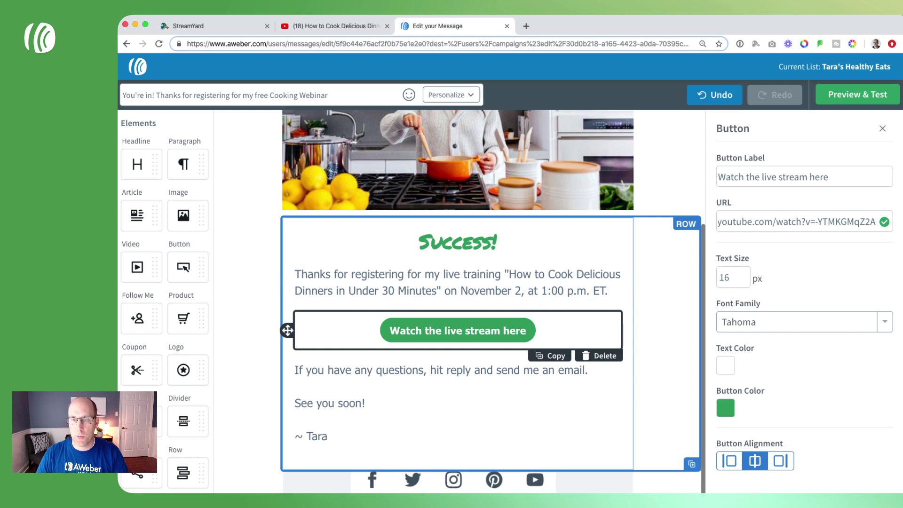
key(Return)
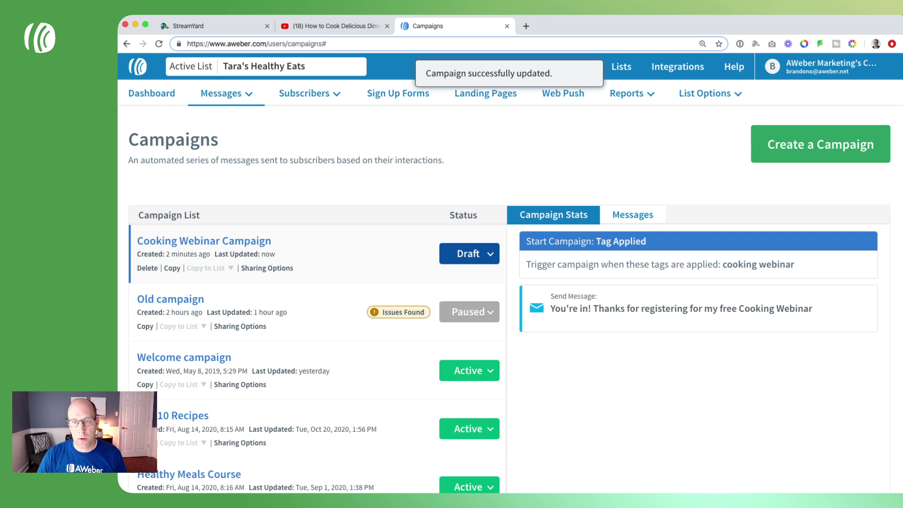
- Activate the Cooking Webinar Campaign
click(469, 253)
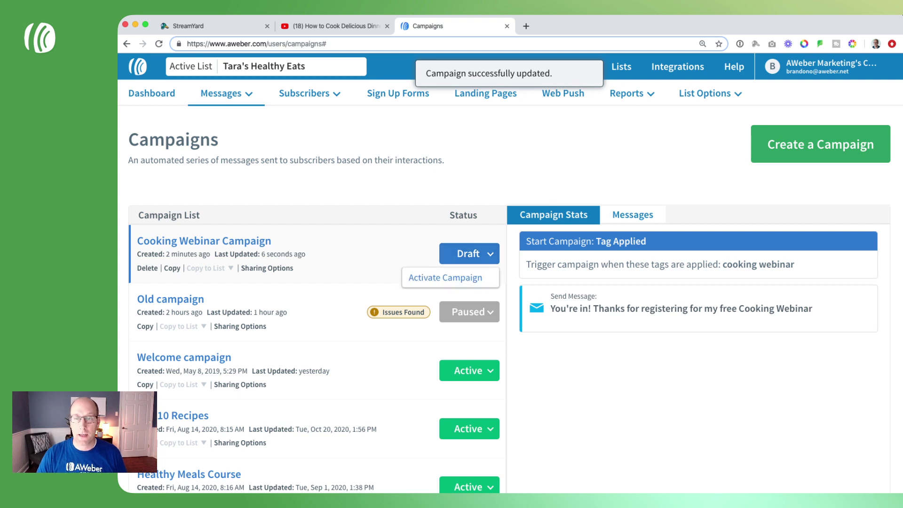
click(452, 278)
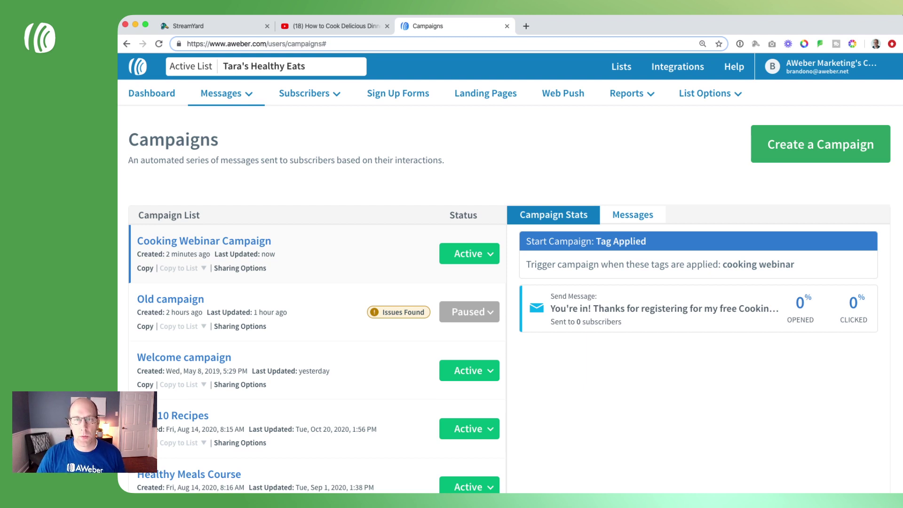
- Search the list's subscribers for those whose tag is "cooking webinar"
mouse_move(310, 93)
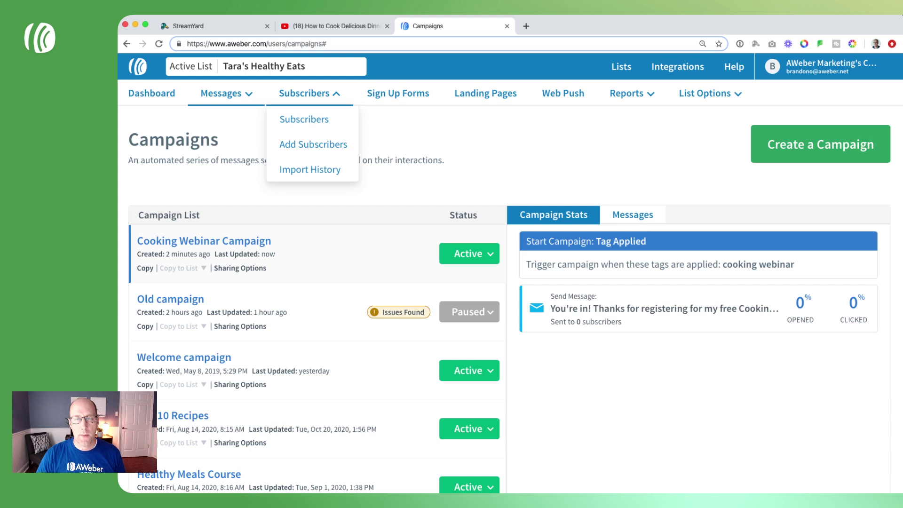
click(304, 119)
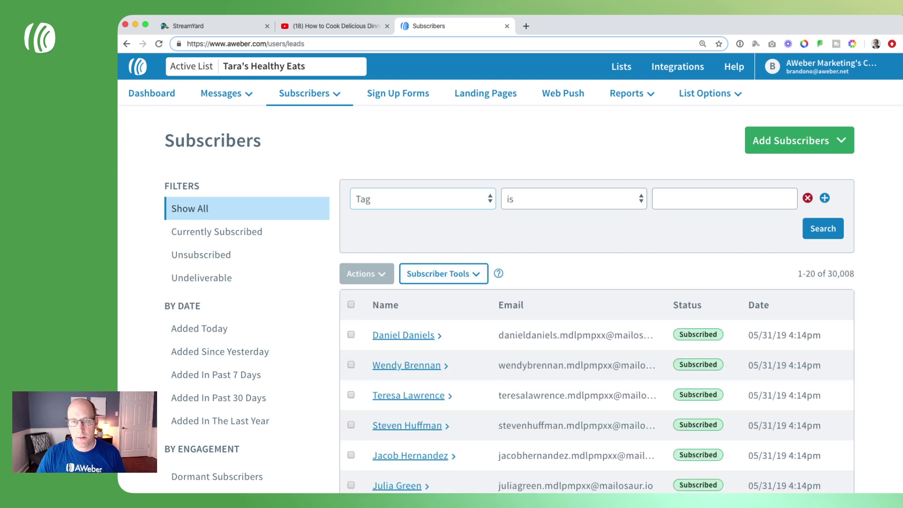
text(cooking webinar)
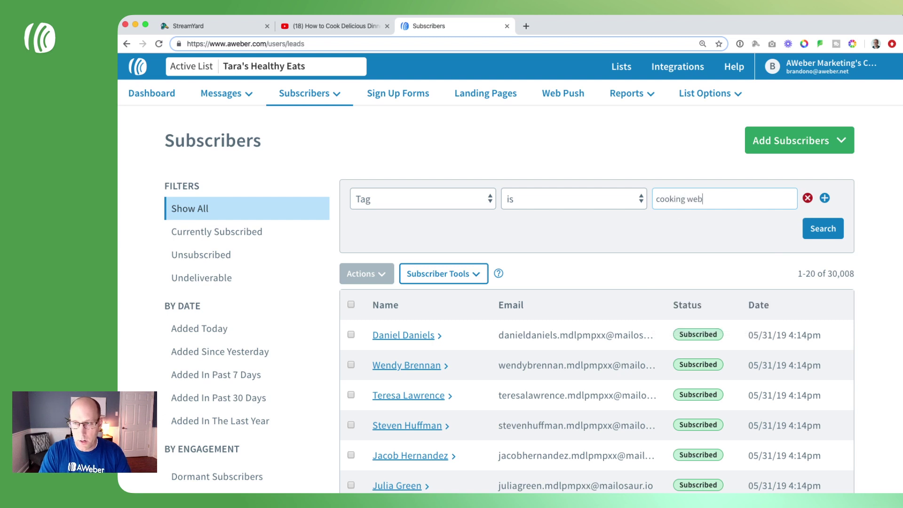
key(Return)
click(823, 229)
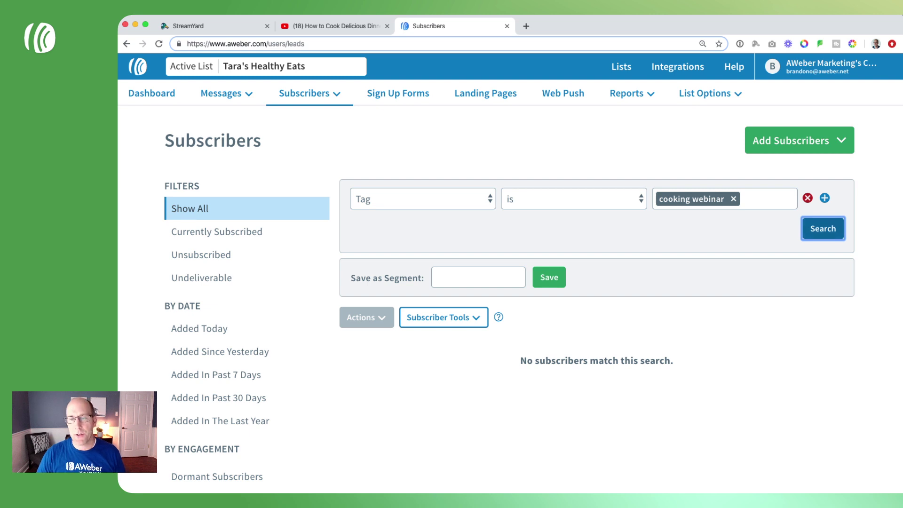
- Save the tag search as a segment named "Cooking Webinar Registrants"
click(478, 278)
text(Co)
key(Down)
key(Down)
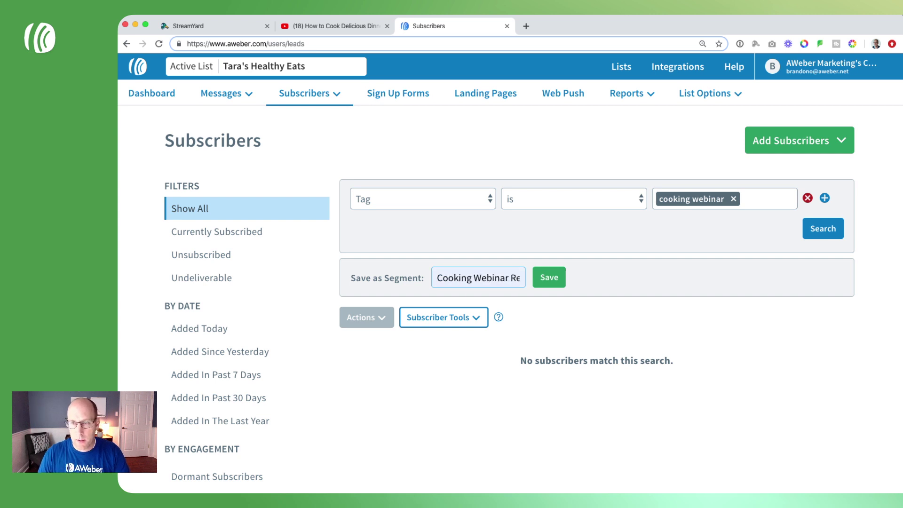
click(549, 277)
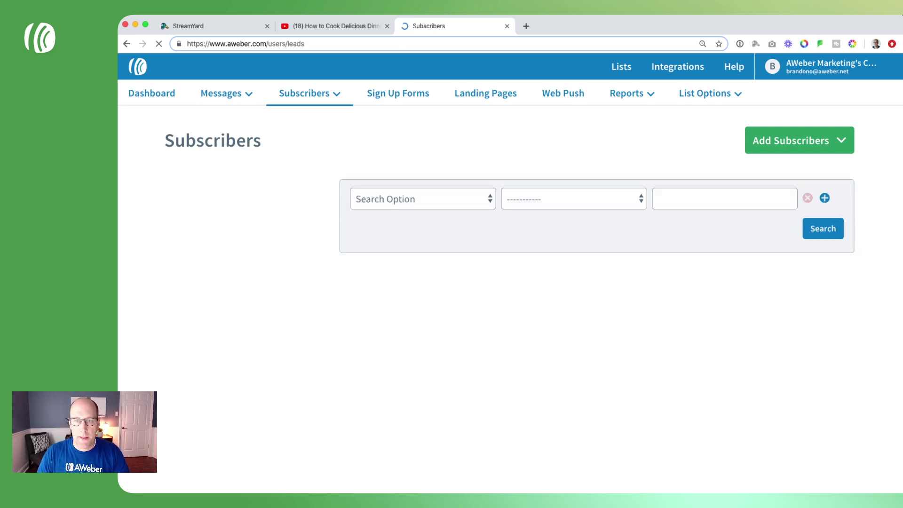
- Display the subscribers in the "Cooking Webinar Registrants" segment to check its search criteria
scroll(510, 273, down, 5)
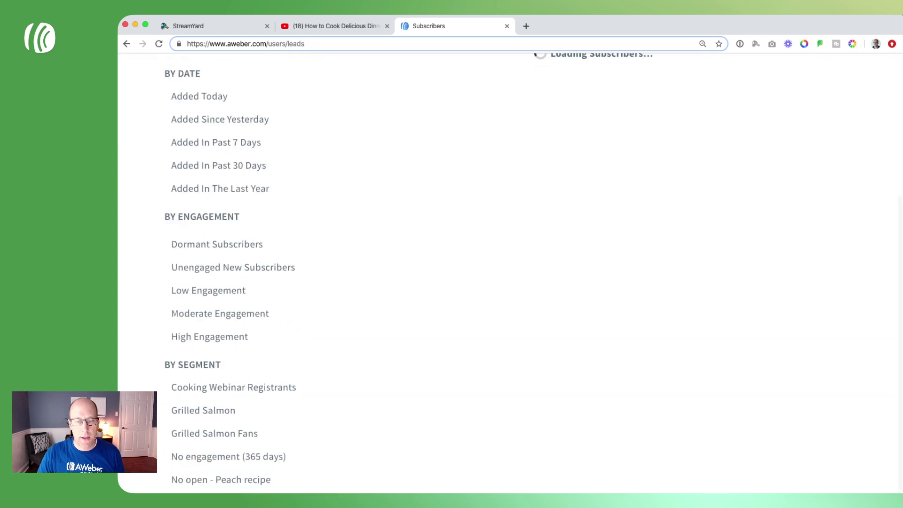
scroll(235, 282, down, 2)
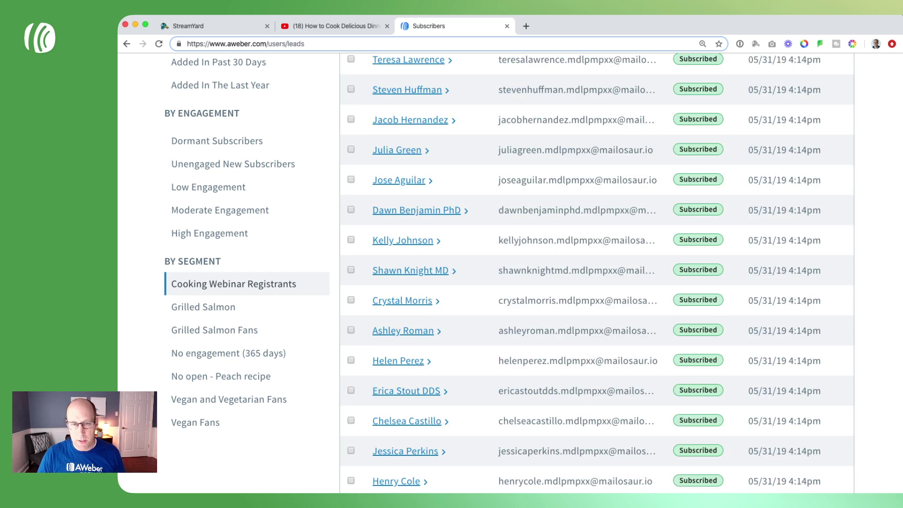
click(234, 284)
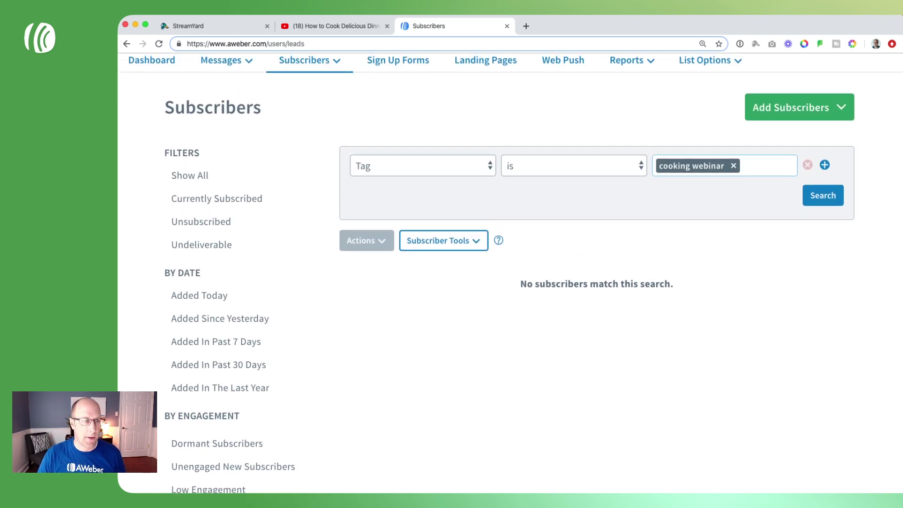
scroll(510, 282, up, 1)
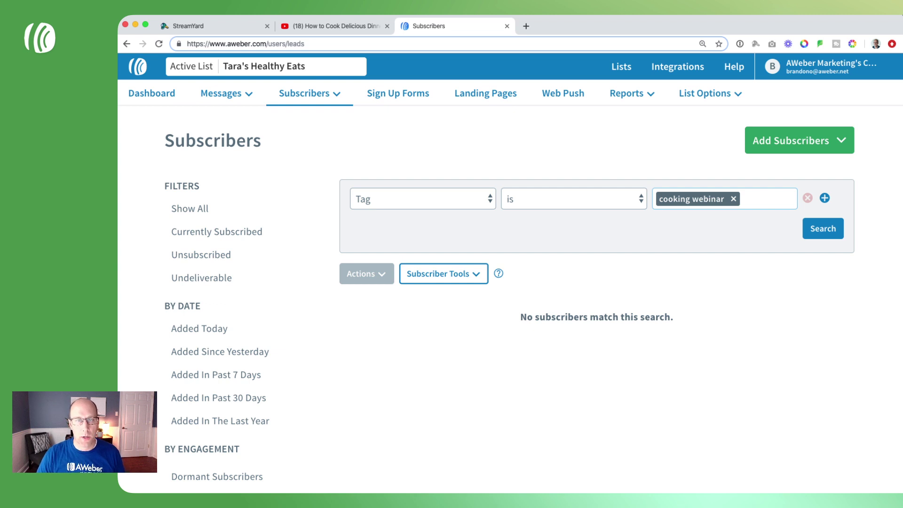
- Set up the draft "Don't forget - Cooking Webinar today at 1pm ET!" as a broadcast sent to the "Cooking Webinar Registrants" segment
mouse_move(226, 93)
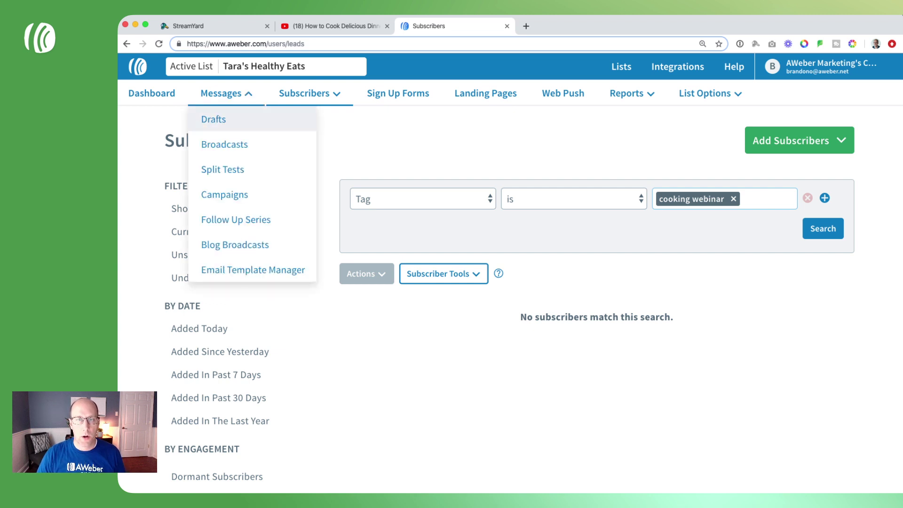
click(214, 119)
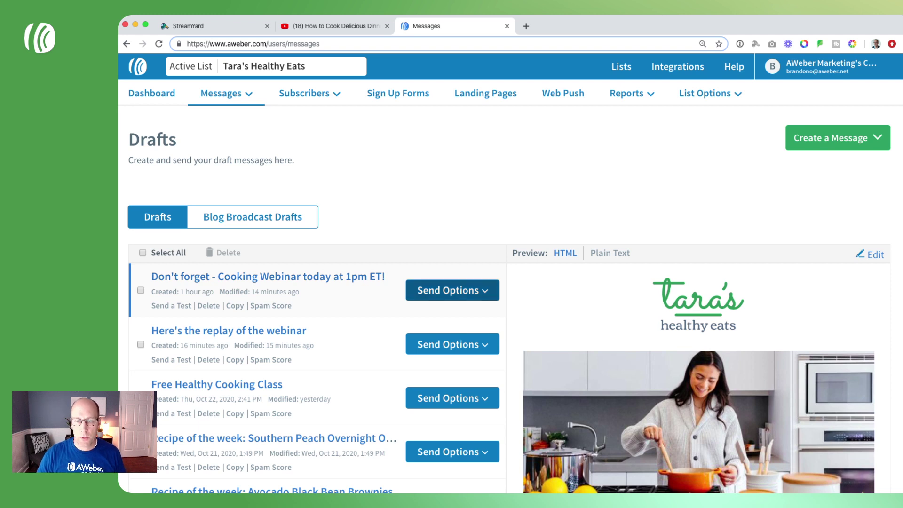
click(452, 290)
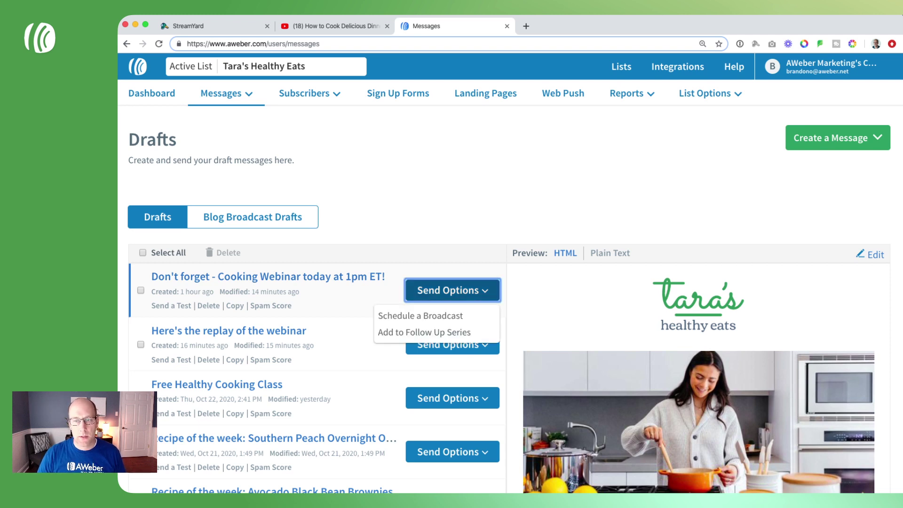
click(421, 316)
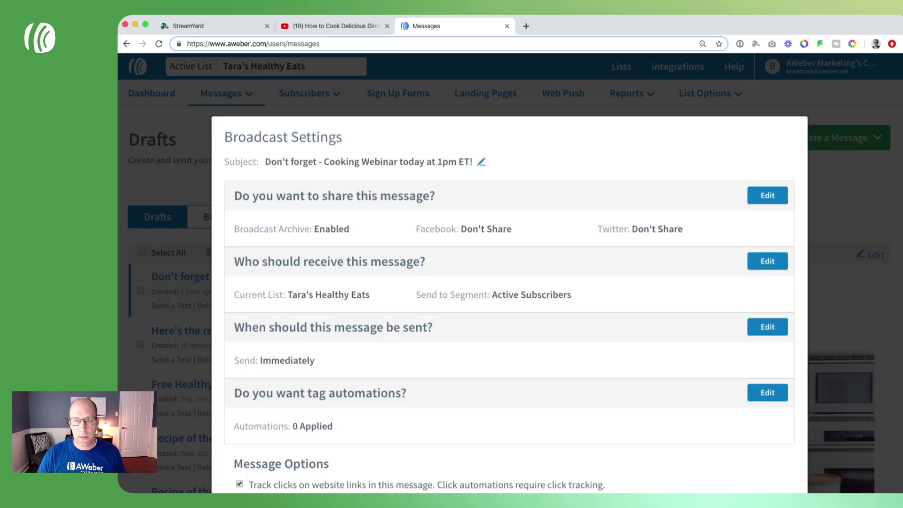
click(767, 261)
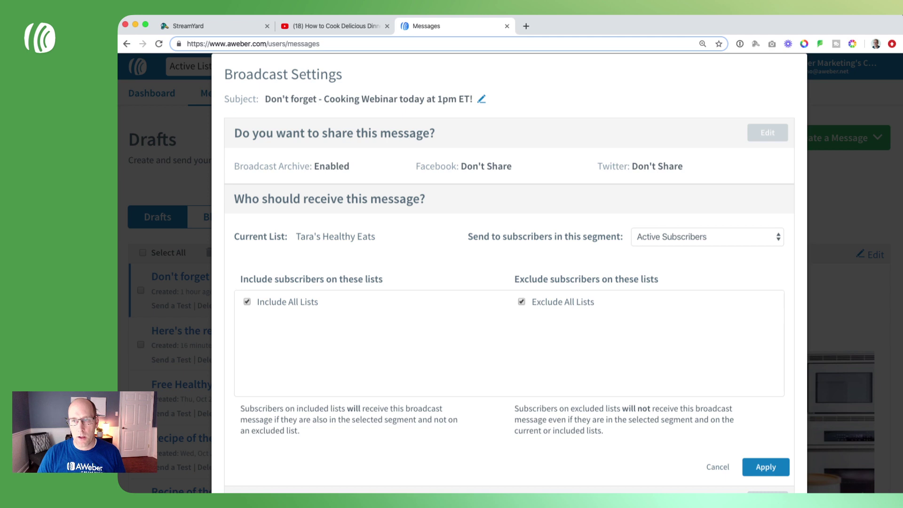
click(707, 237)
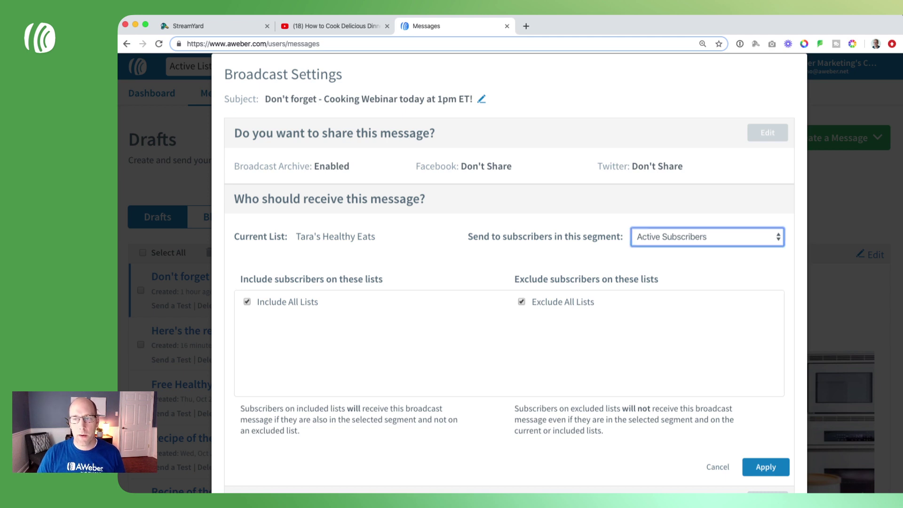
click(677, 251)
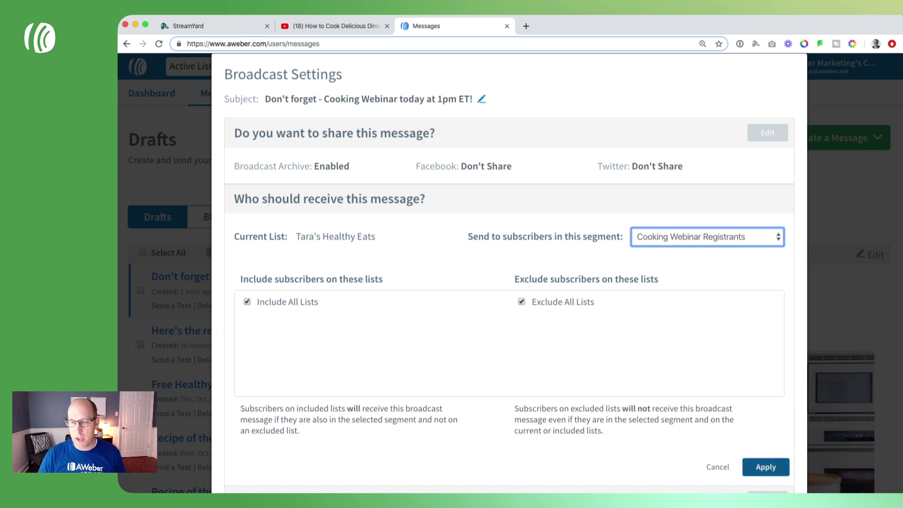
click(766, 467)
- Schedule the reminder broadcast for Monday, November 2, 2020 at 9:00 AM Eastern Time
click(768, 337)
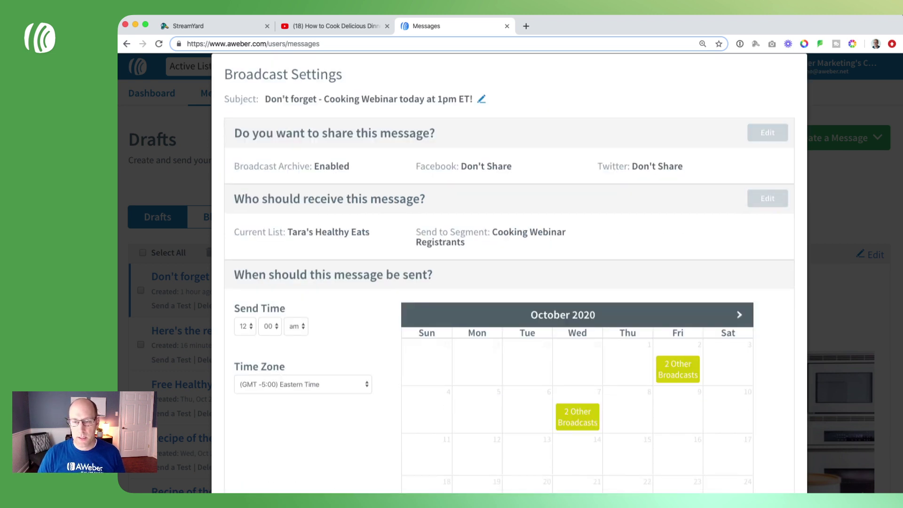
scroll(509, 273, down, 2)
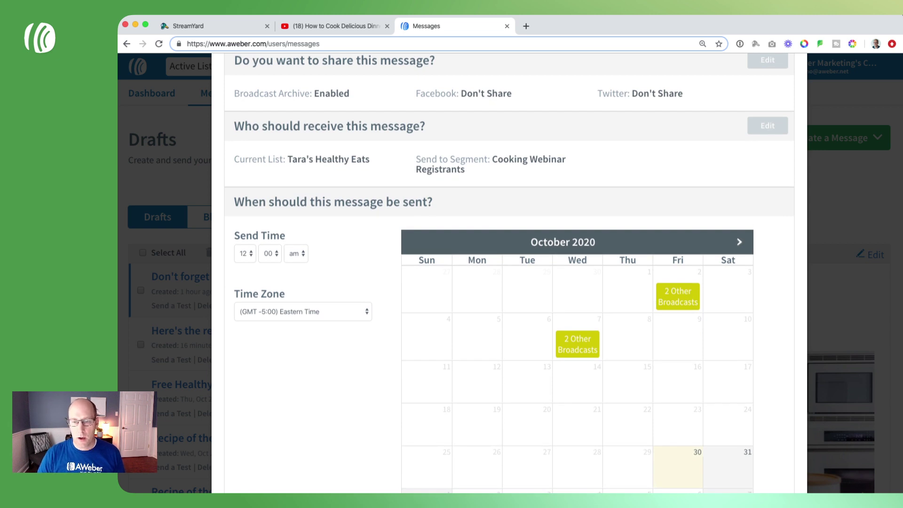
click(245, 254)
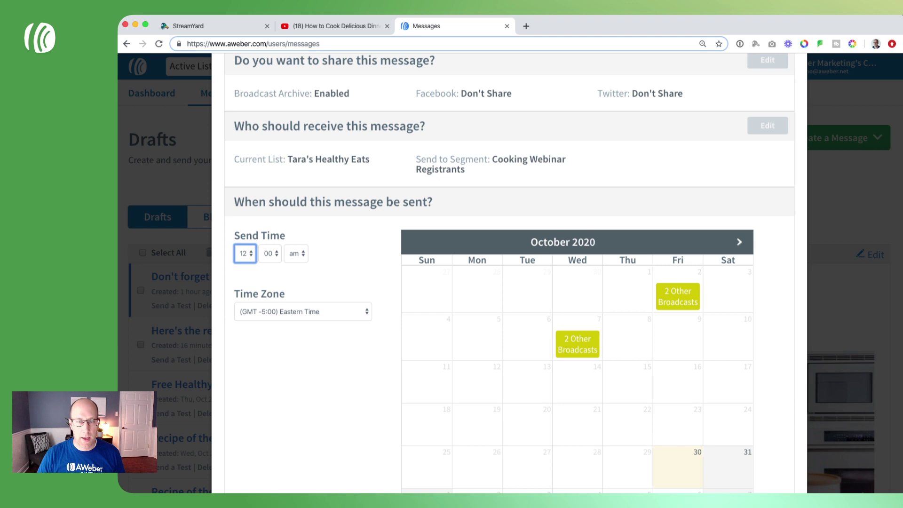
key(9)
click(311, 275)
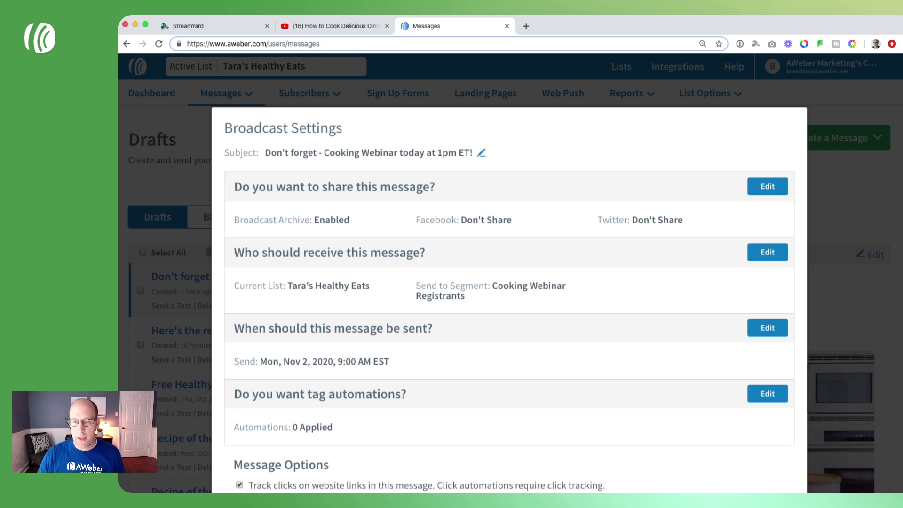
scroll(509, 300, up, 1)
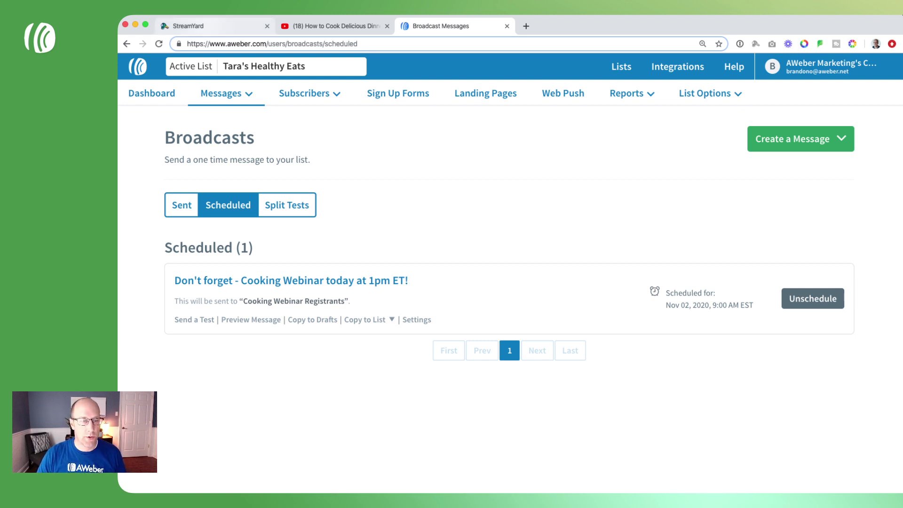
- Switch to StreamYard to view the upcoming broadcasts, and return to AWeber
click(202, 26)
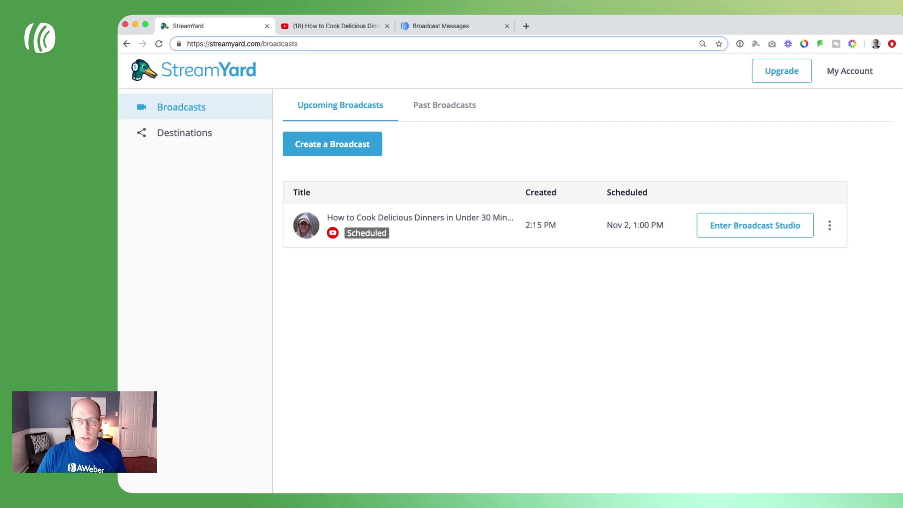
click(451, 26)
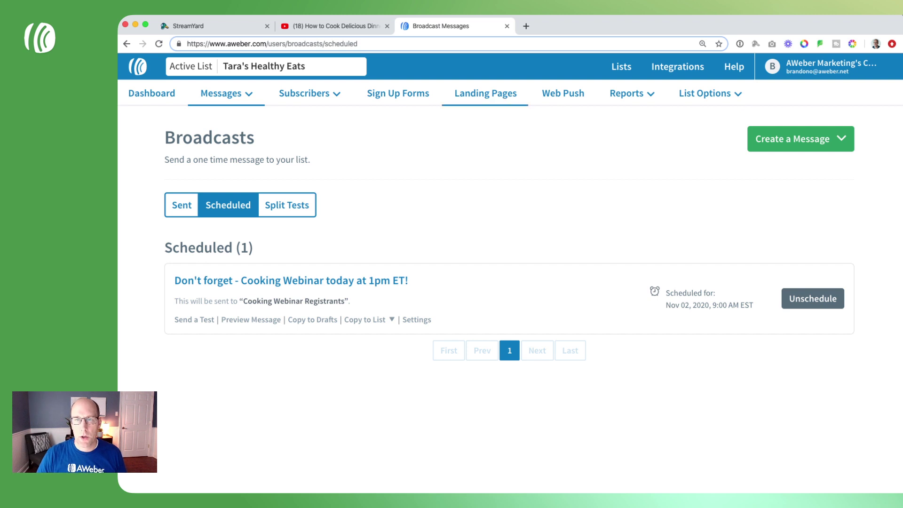
- Remove "on Monday, November 2 at 1:00 p.m. ET" from the description on the Cooking Webinar Registration Page
click(485, 94)
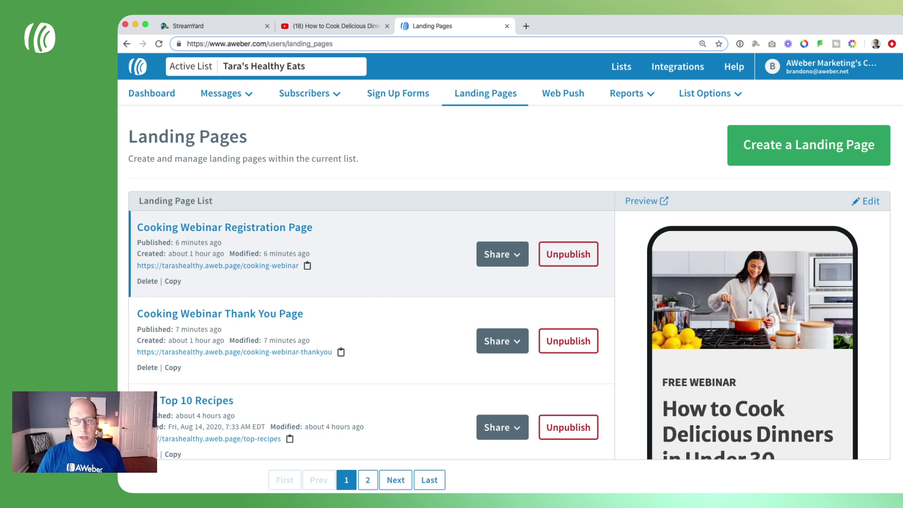
click(224, 227)
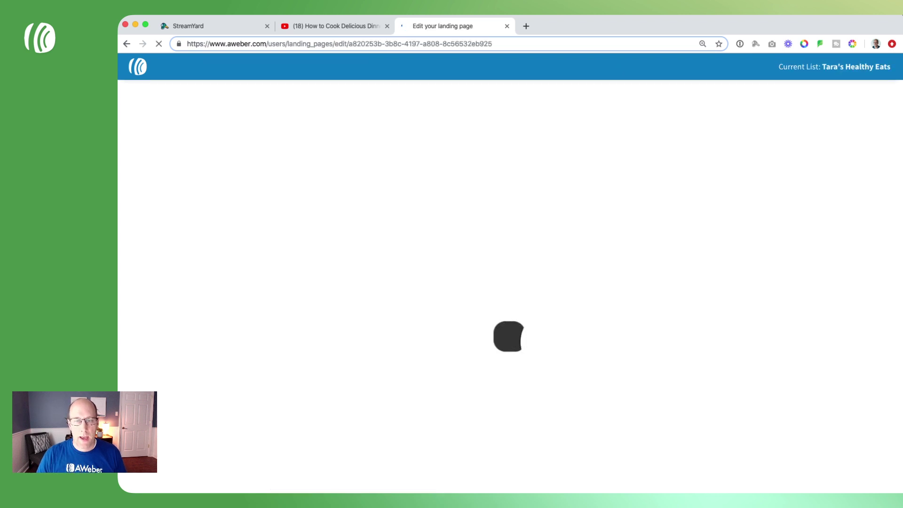
scroll(423, 301, down, 3)
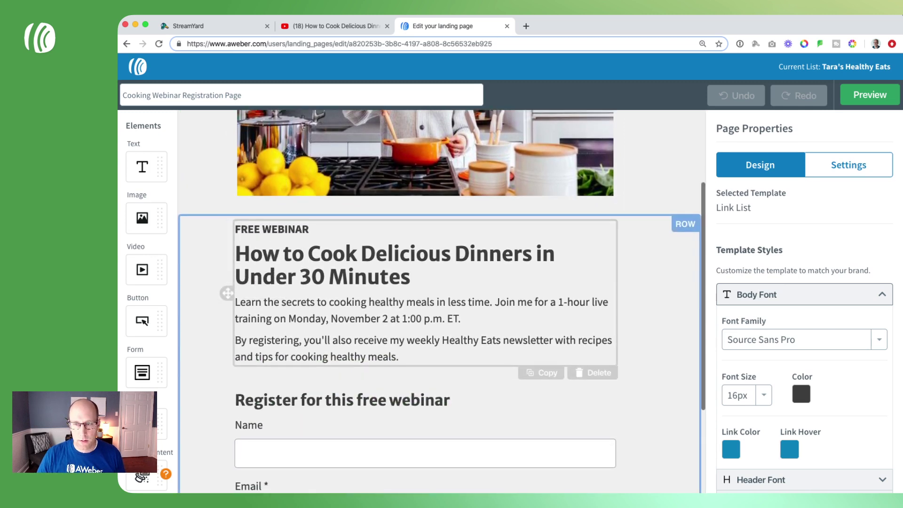
drag(274, 319, 459, 318)
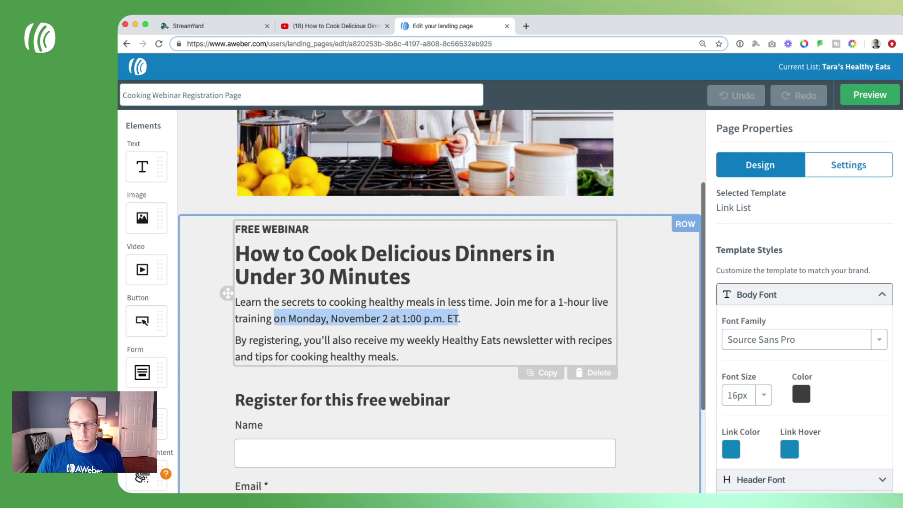
key(BackSpace)
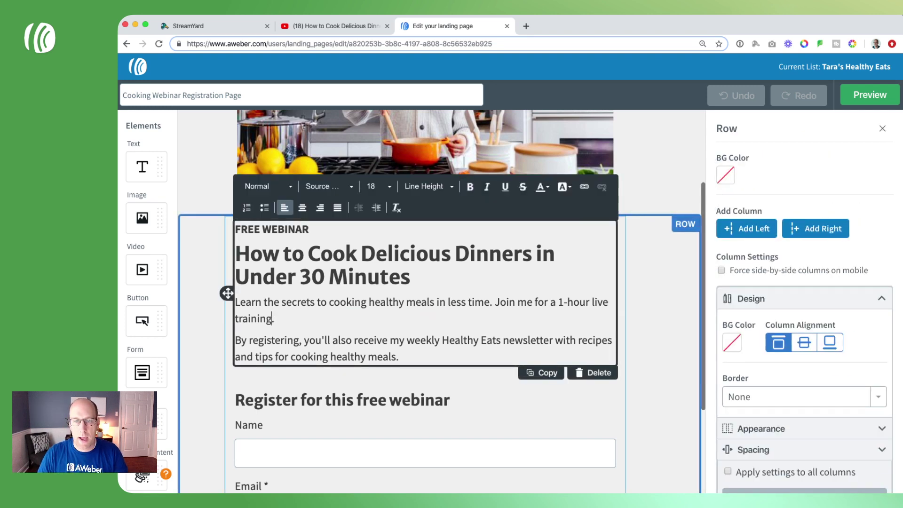
- Replace "live" with "on-demand" in the training description on the Cooking Webinar Registration Page
double_click(602, 302)
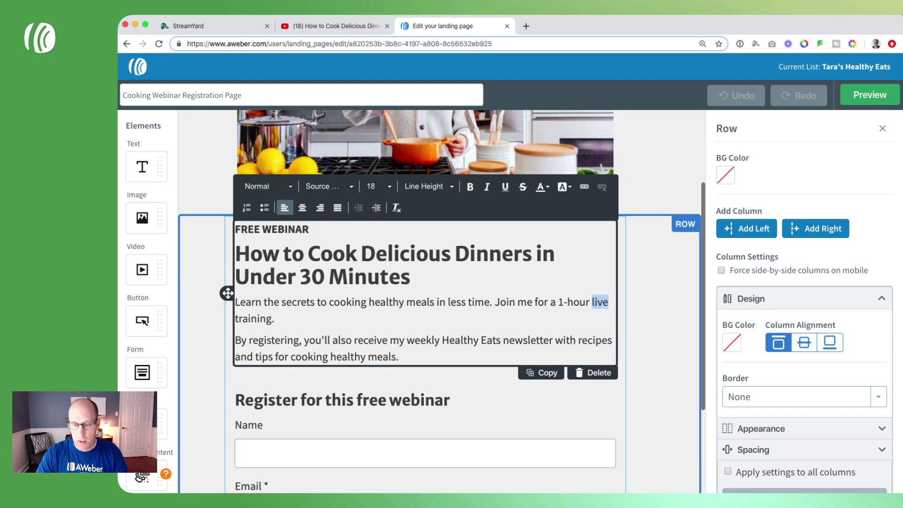
text(on-de)
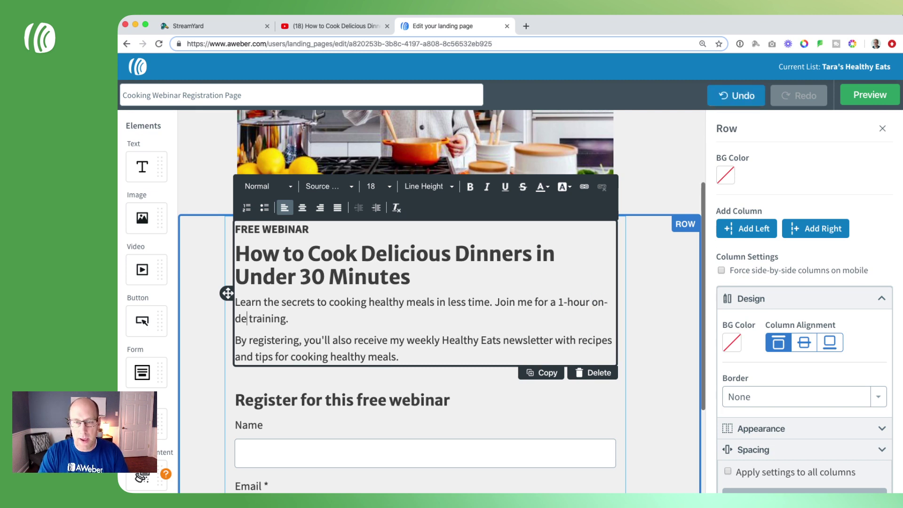
text(mand)
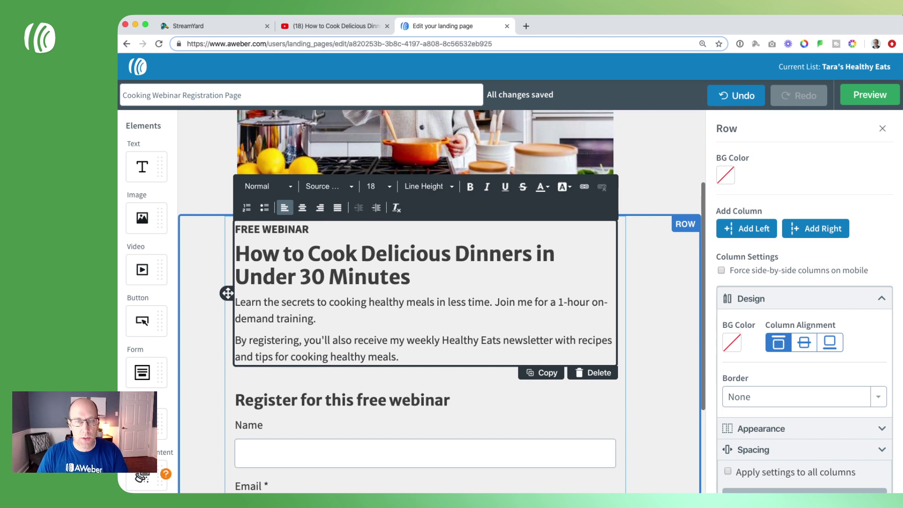
scroll(425, 301, down, 4)
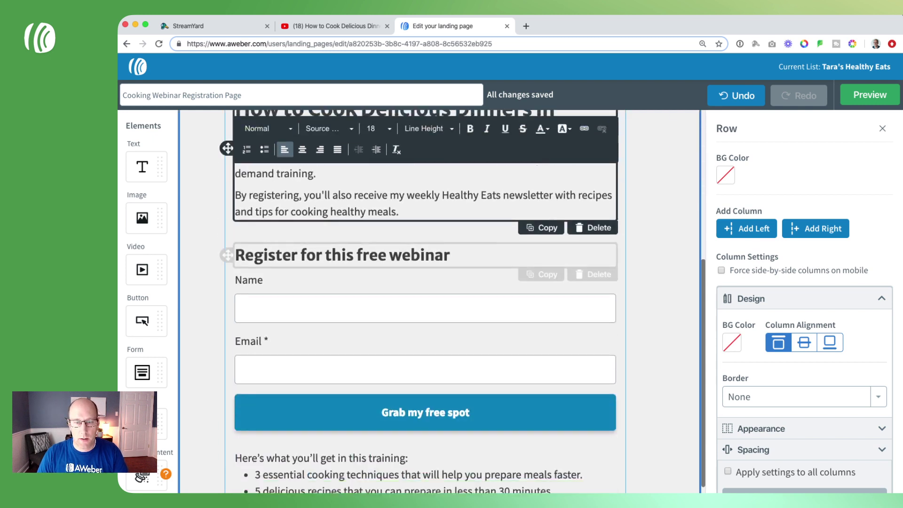
scroll(425, 301, down, 2)
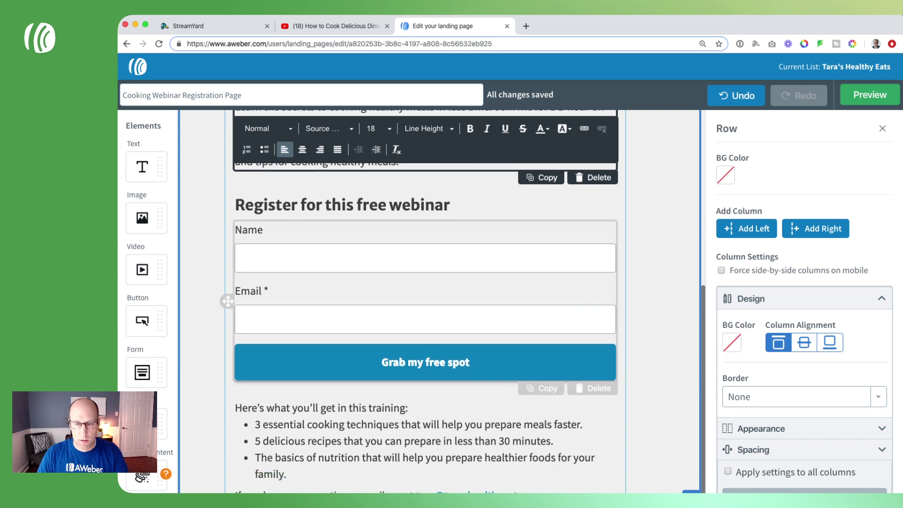
scroll(426, 301, up, 3)
scroll(425, 301, up, 5)
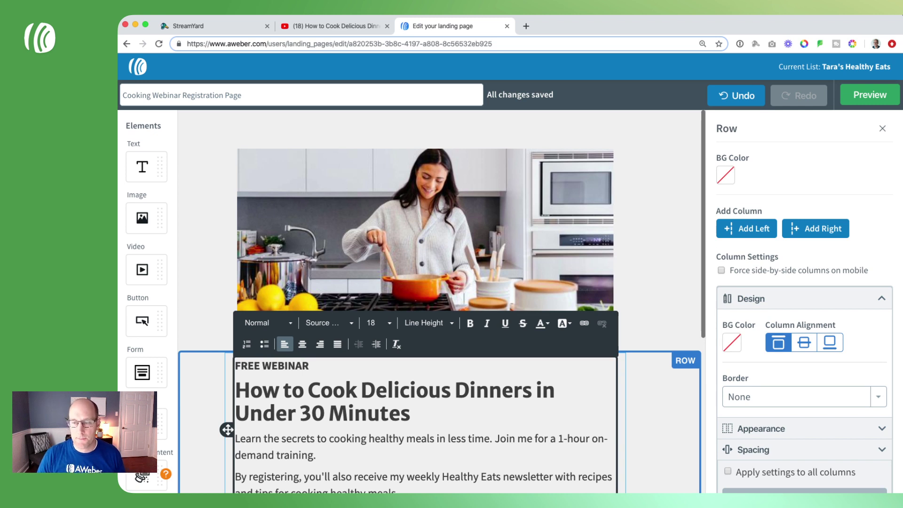
- Return to the landing page list and publish the changes to the Cooking Webinar Registration Page
key(super+bracketleft)
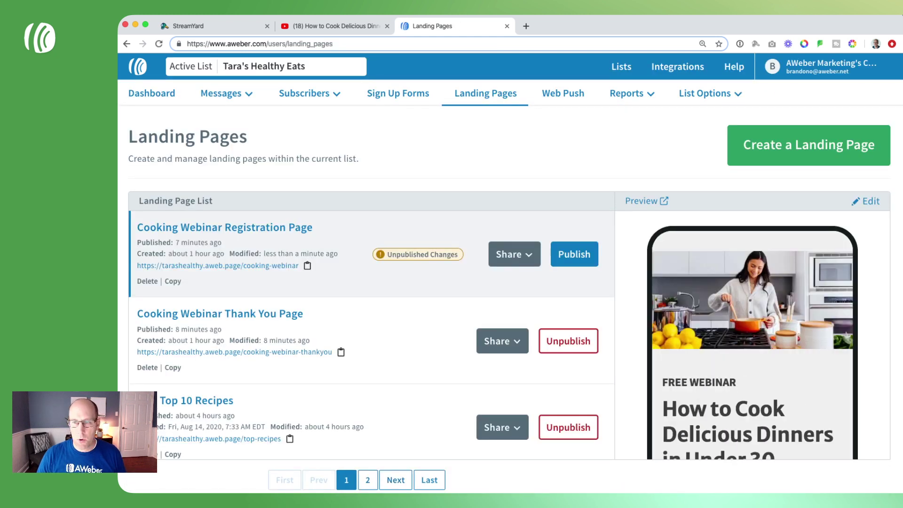
click(574, 254)
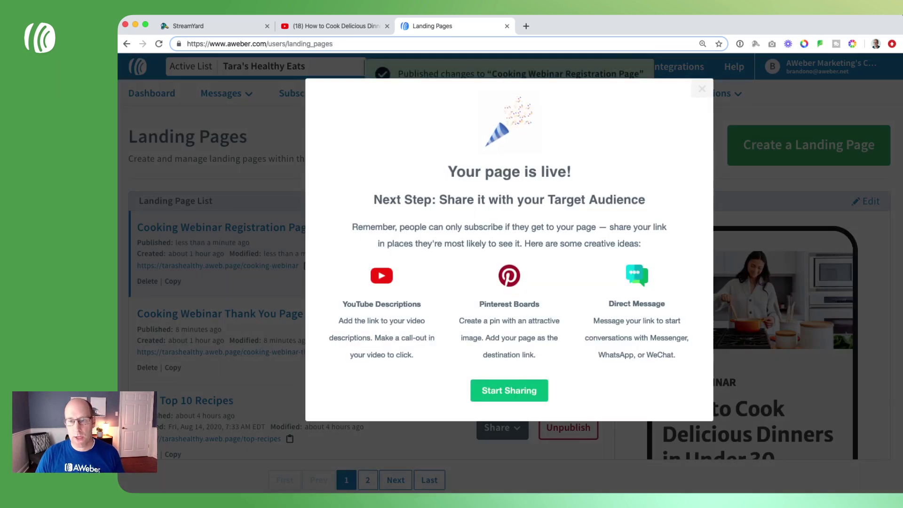
click(510, 391)
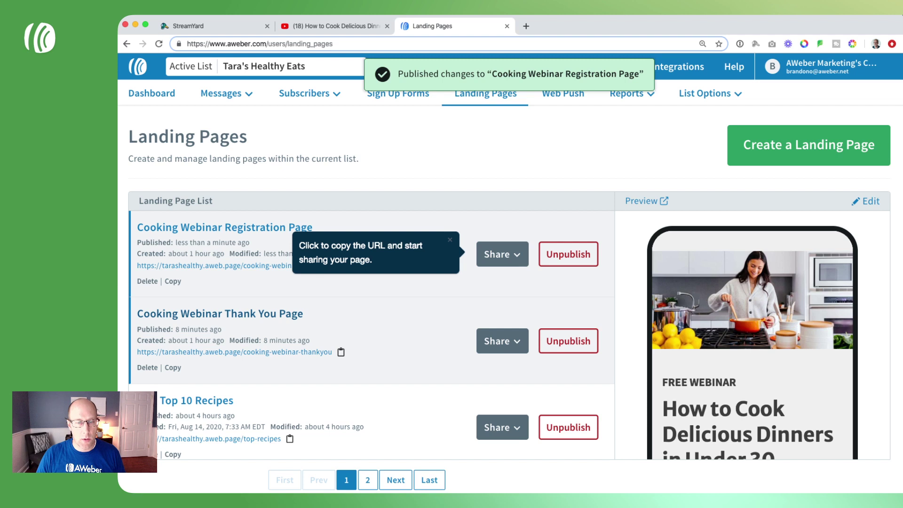
- Remove "on November 2, at 1:00 p.m. ET" from the Cooking Webinar Thank You Page text, ending the sentence with "Under 30 Minutes."
click(219, 314)
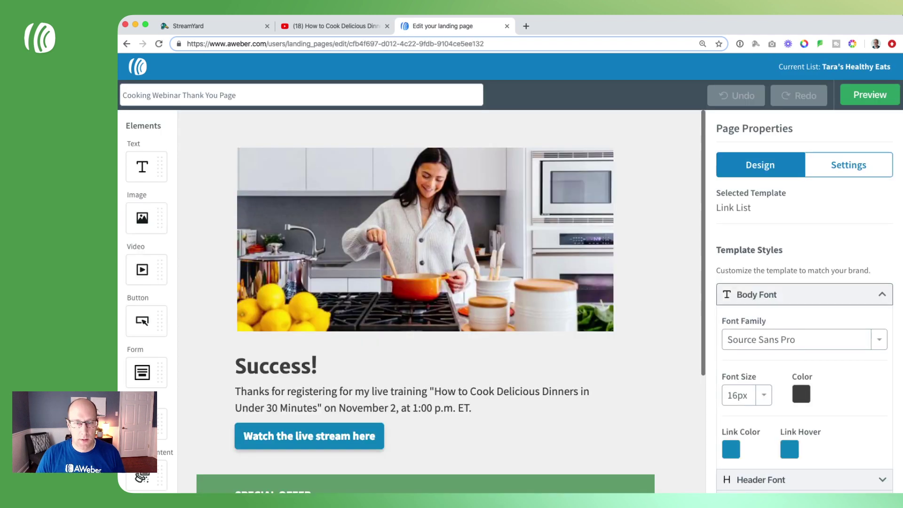
click(411, 407)
drag(322, 408, 468, 407)
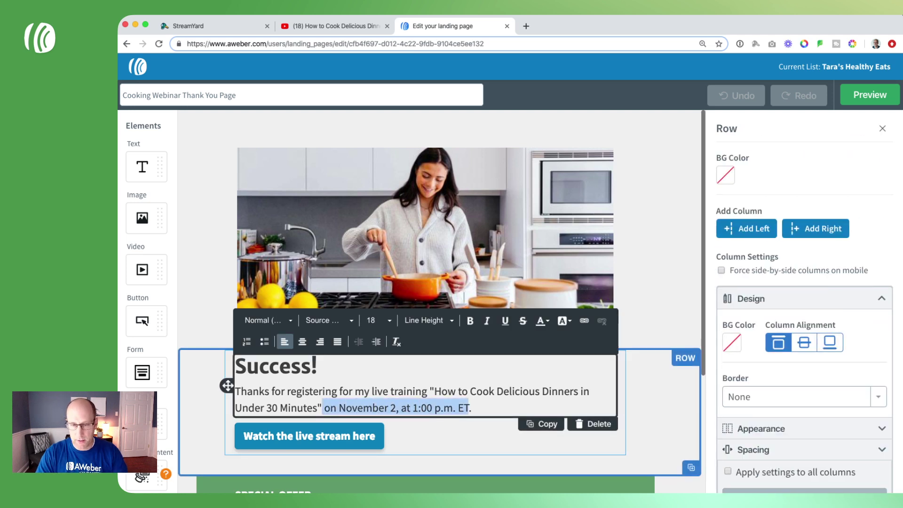
key(BackSpace)
text(.)
key(Right)
key(Right)
key(BackSpace)
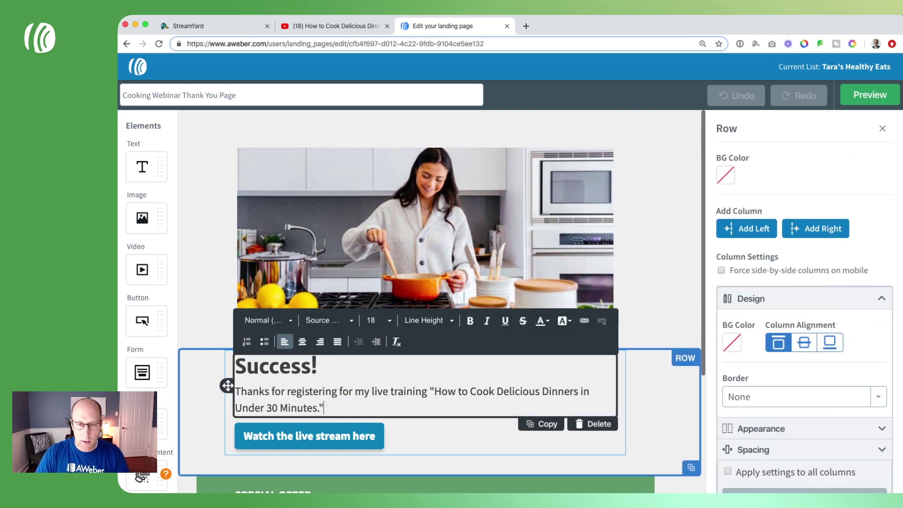
- Add a Smart Content element below the thank-you text and fill it with the YouTube webinar video's URL
click(309, 436)
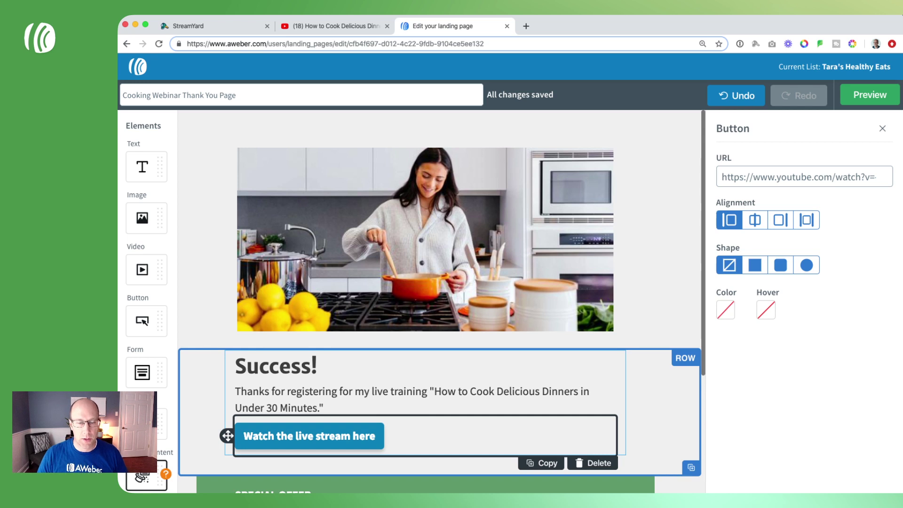
drag(147, 476, 277, 416)
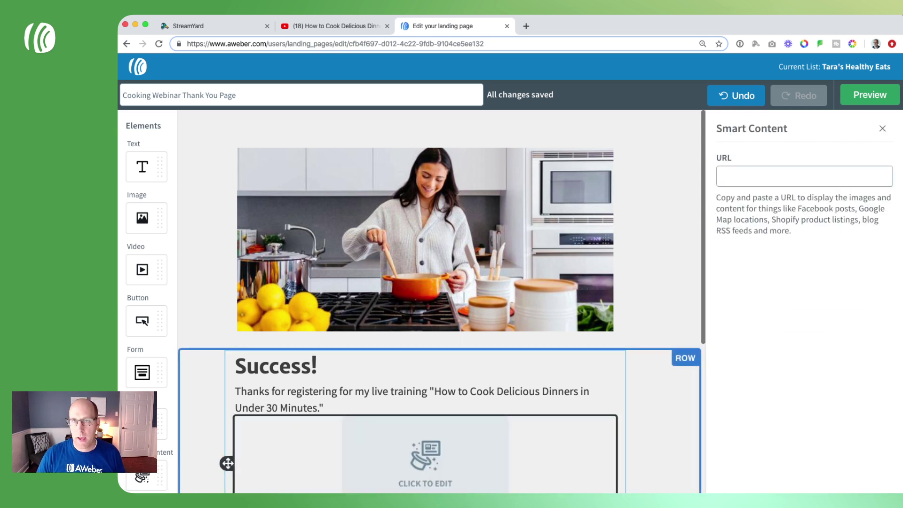
click(314, 26)
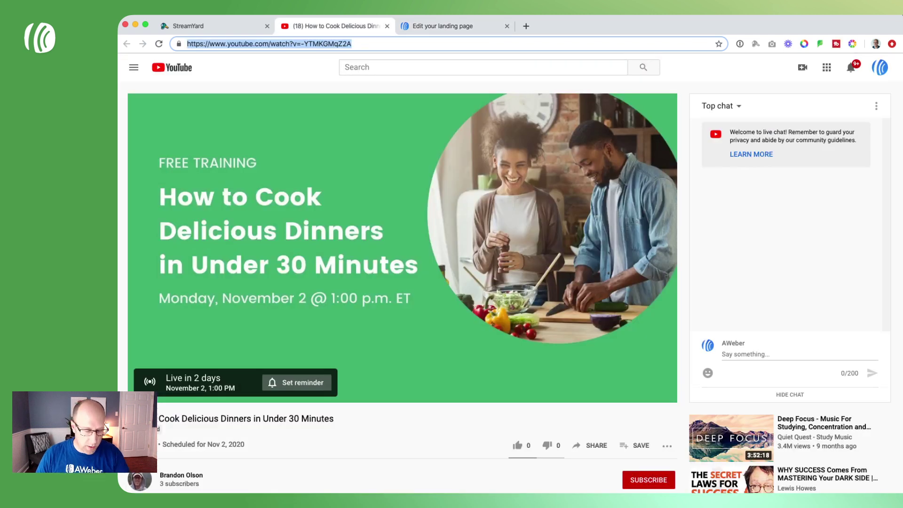
key(super+c)
key(super+3)
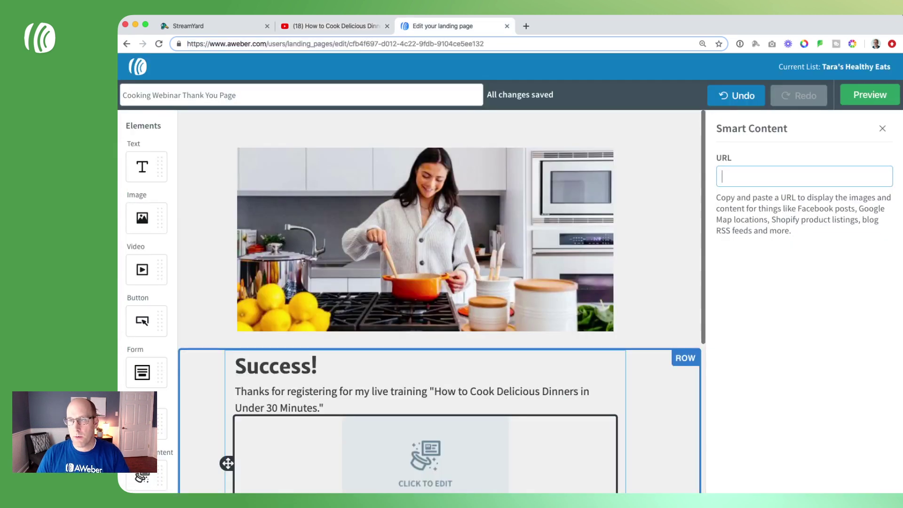
key(super+v)
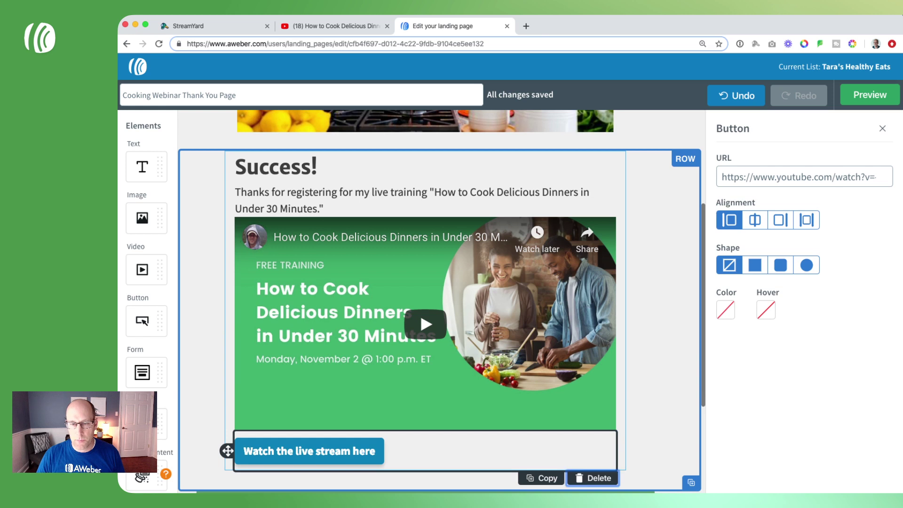
- Delete the "Watch the live stream here" button below the embedded video
click(593, 478)
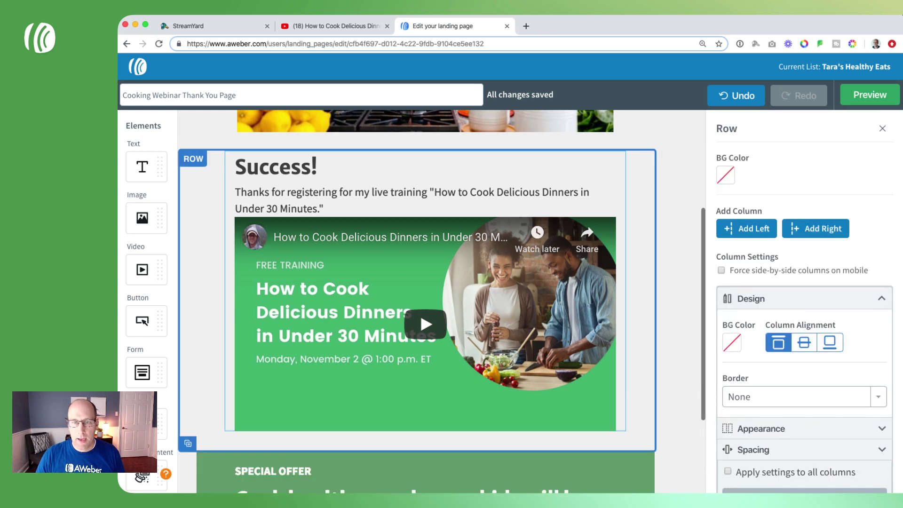
scroll(441, 301, up, 1)
scroll(417, 301, up, 3)
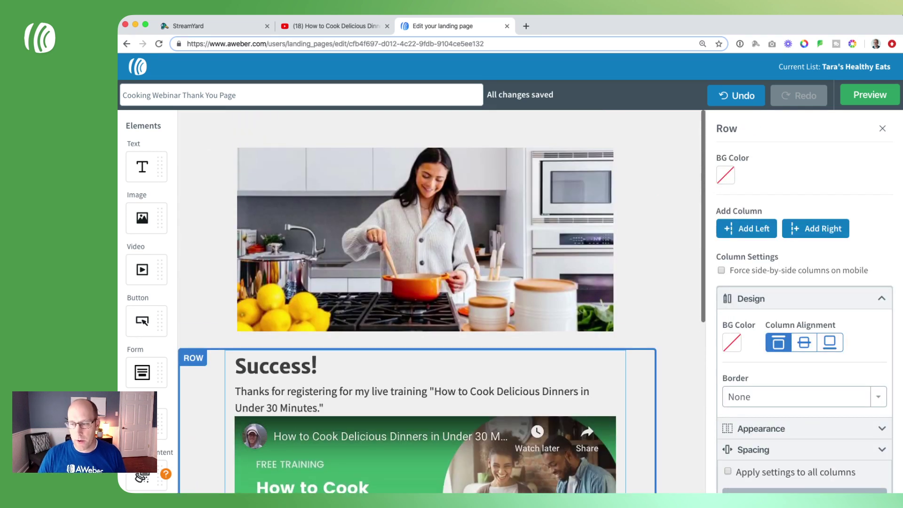
- Return to the landing page list, publish the Cooking Webinar Thank You Page changes and dismiss the sharing prompts
key(super+bracketleft)
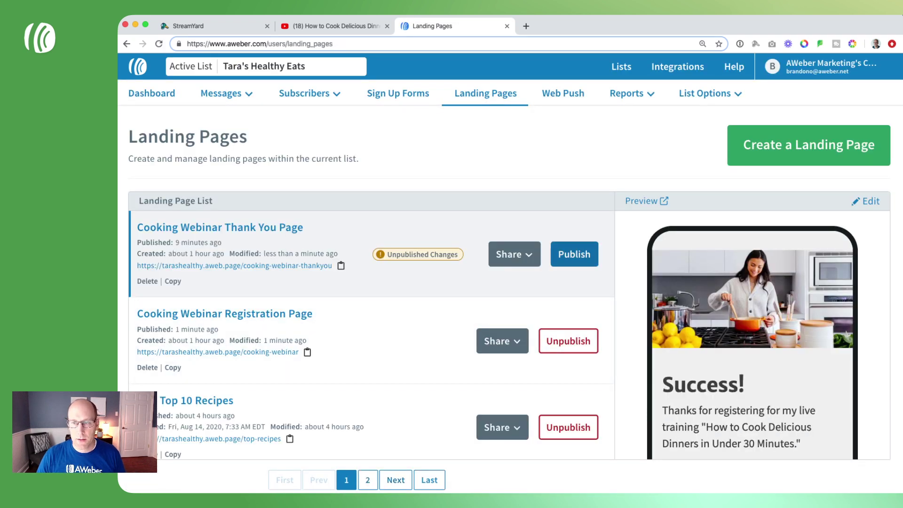
click(575, 254)
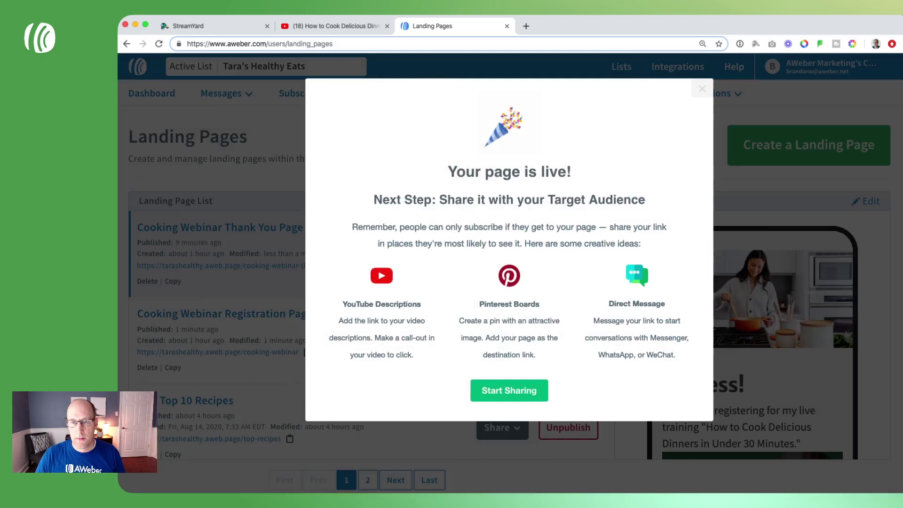
key(Escape)
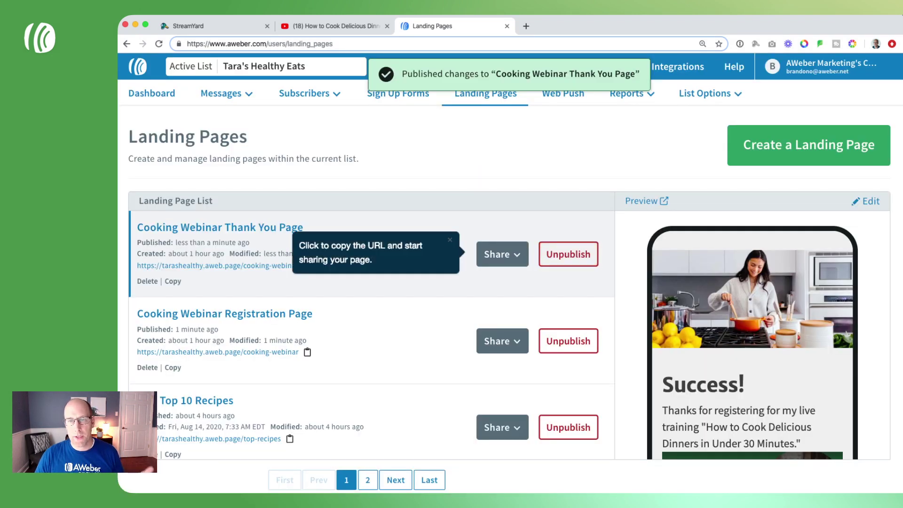
click(450, 240)
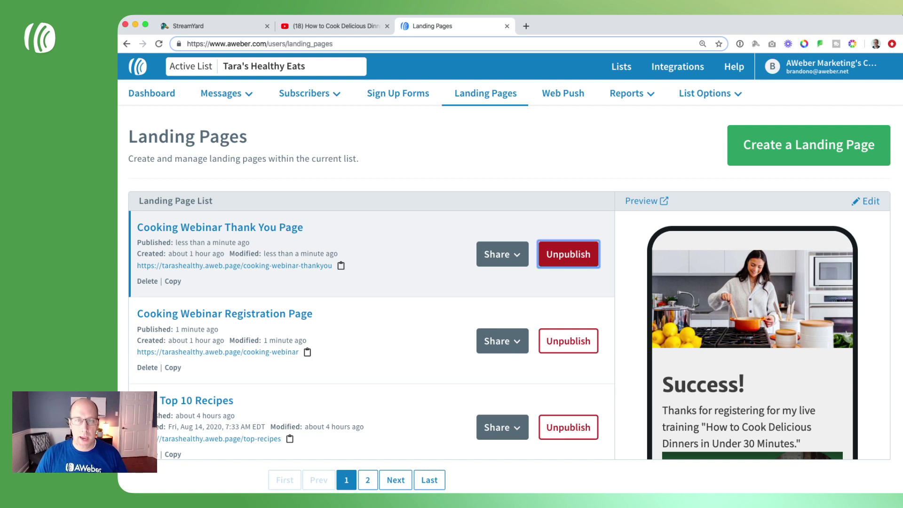
- Open the "You're in! Thanks for registering for my free Cooking Webinar" message of the Cooking Webinar Campaign for editing
mouse_move(221, 93)
click(225, 195)
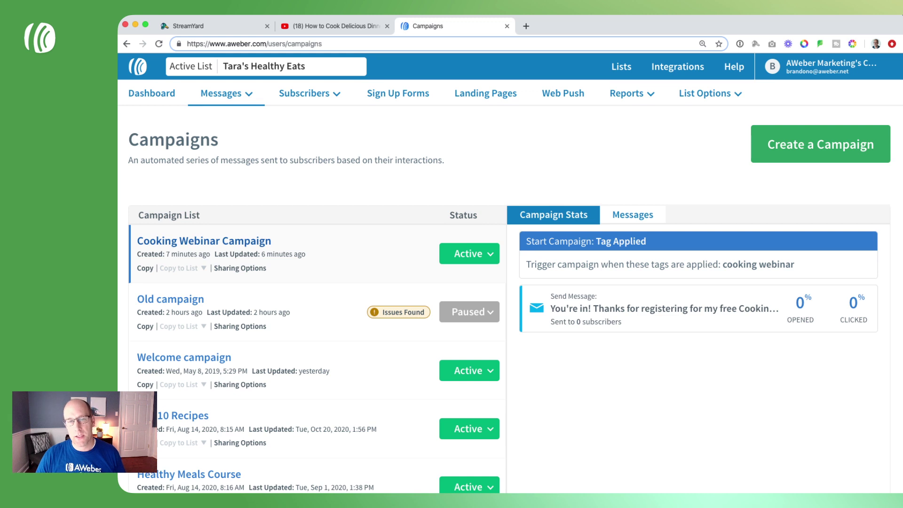
click(204, 241)
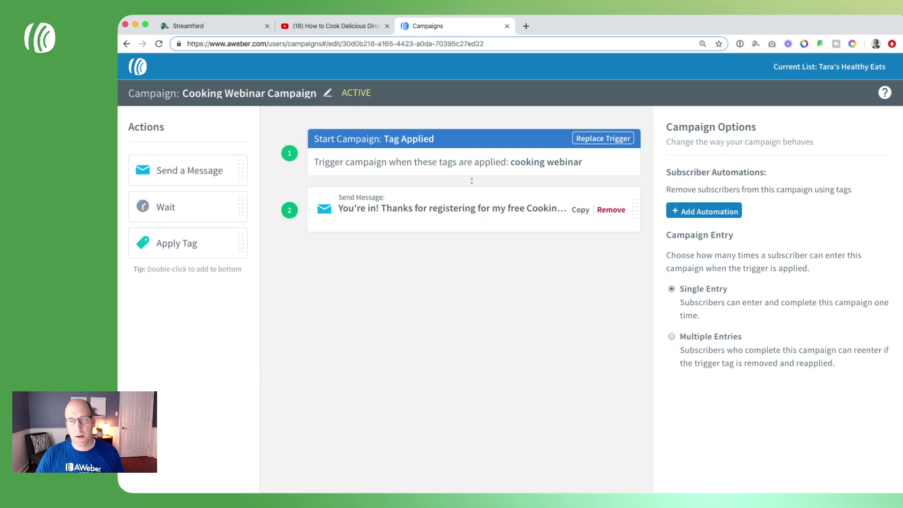
click(453, 209)
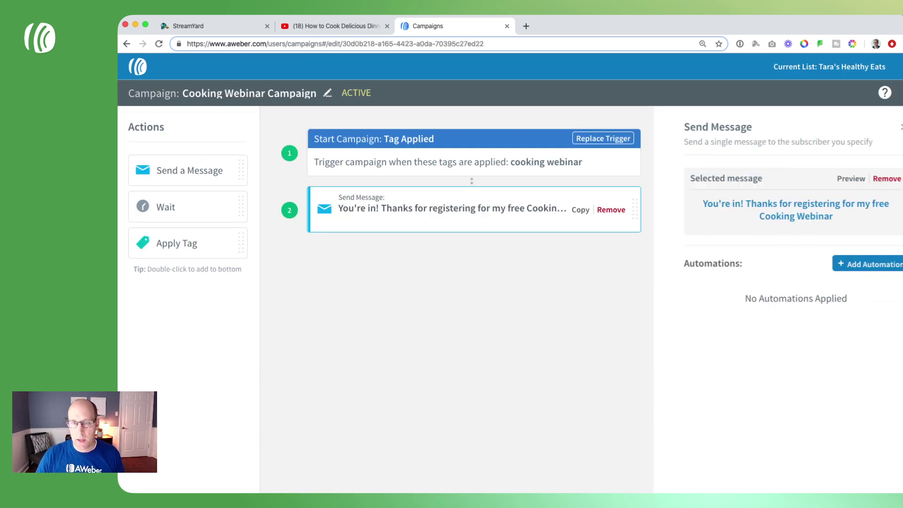
click(778, 210)
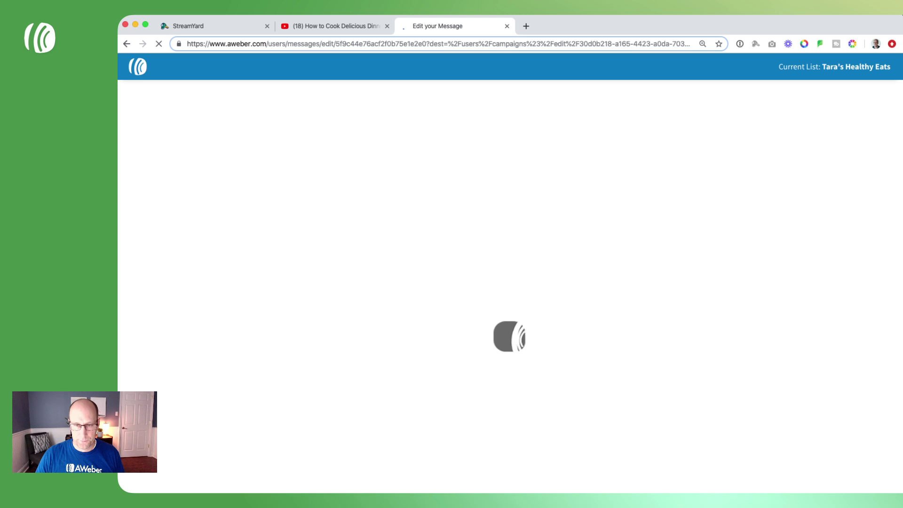
- Remove "on November 2, at 1:00 p.m. ET." from the message paragraph, ending it with "Under 30 Minutes.", and select the live stream button
scroll(459, 301, down, 3)
scroll(459, 301, down, 1)
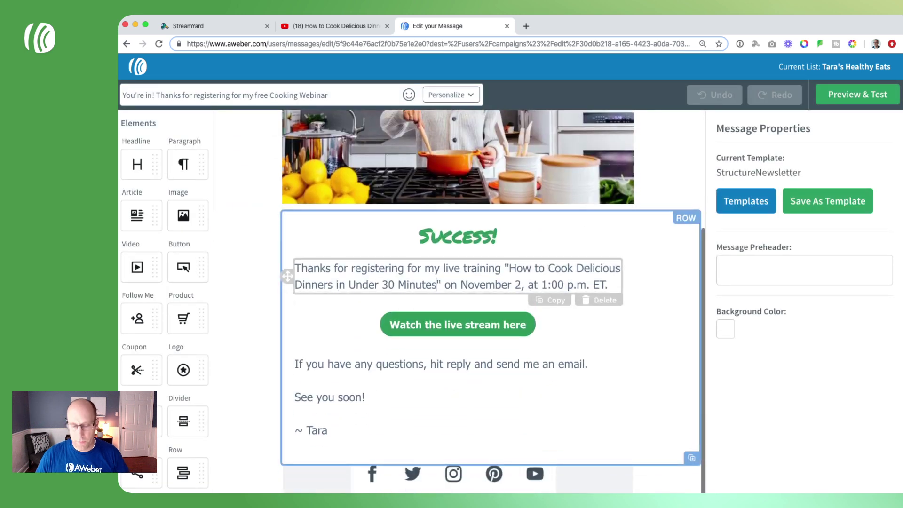
click(287, 276)
text(.)
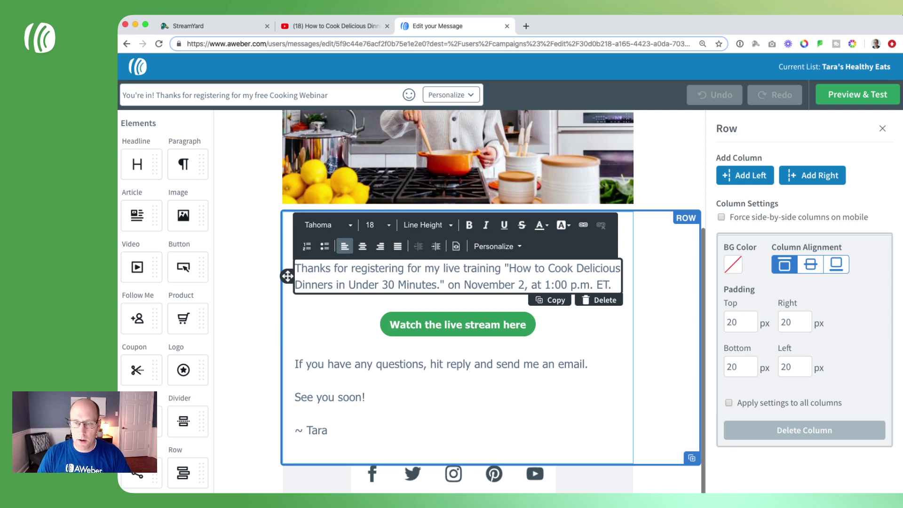
drag(444, 285, 613, 285)
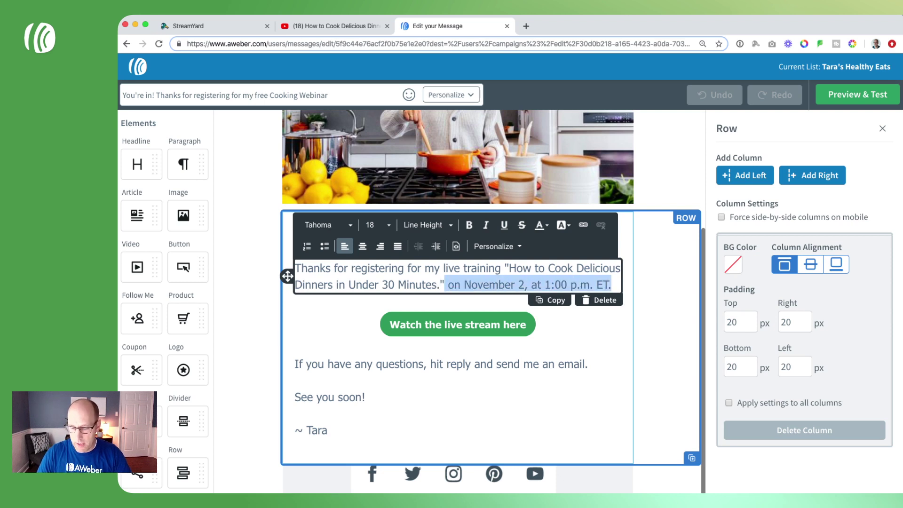
key(BackSpace)
click(457, 324)
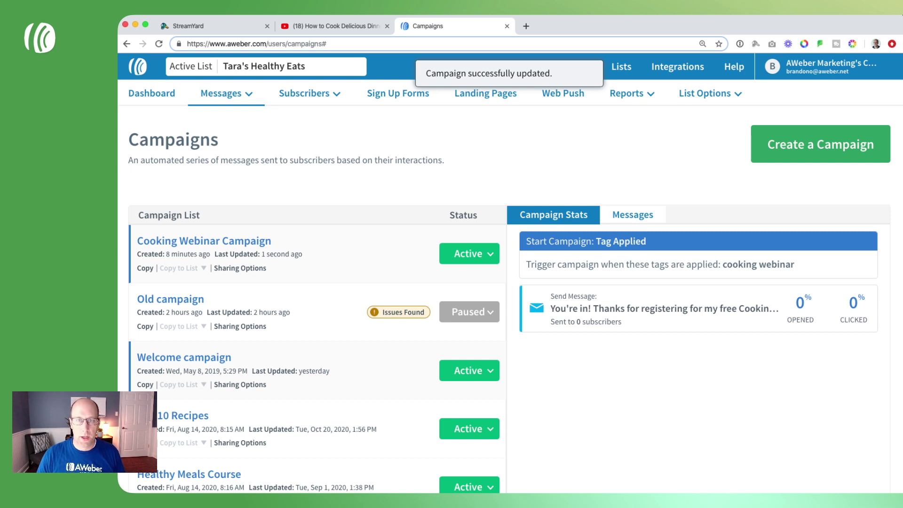
- Go to the message drafts and open the broadcast settings for the "Here's the replay of the webinar" draft
mouse_move(226, 94)
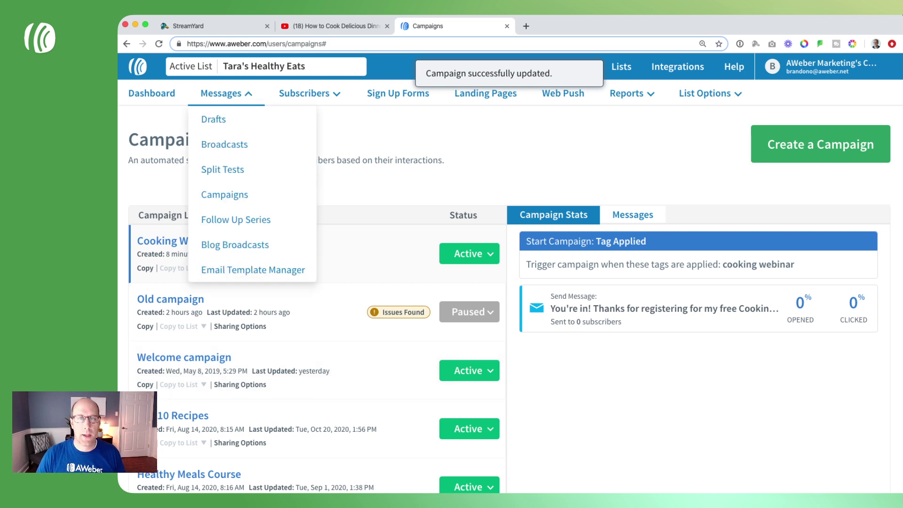
click(213, 119)
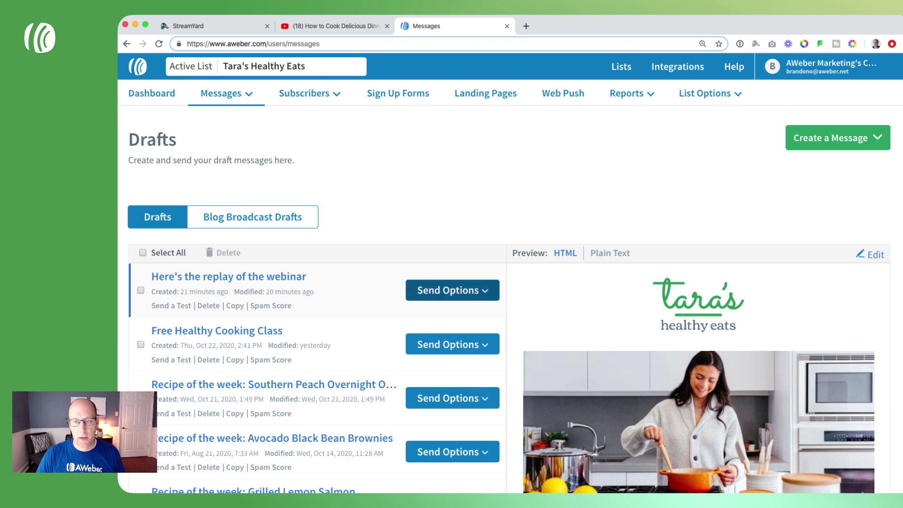
click(451, 291)
click(420, 316)
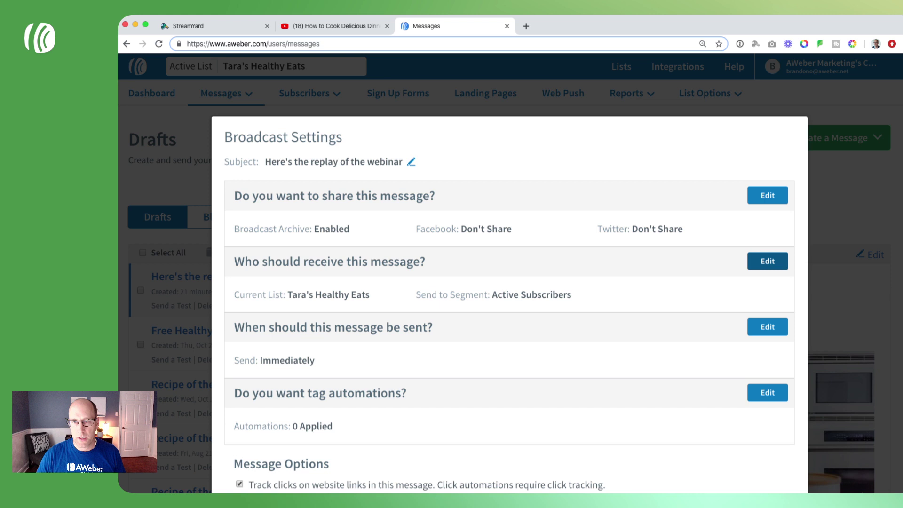
- Change the broadcast's recipient segment to Cooking Webinar Registrants and apply it
click(768, 261)
click(707, 237)
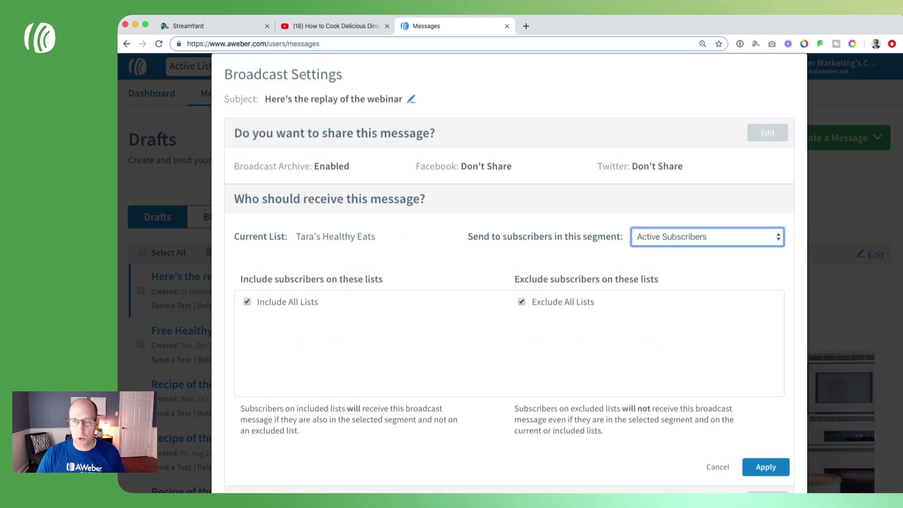
click(691, 249)
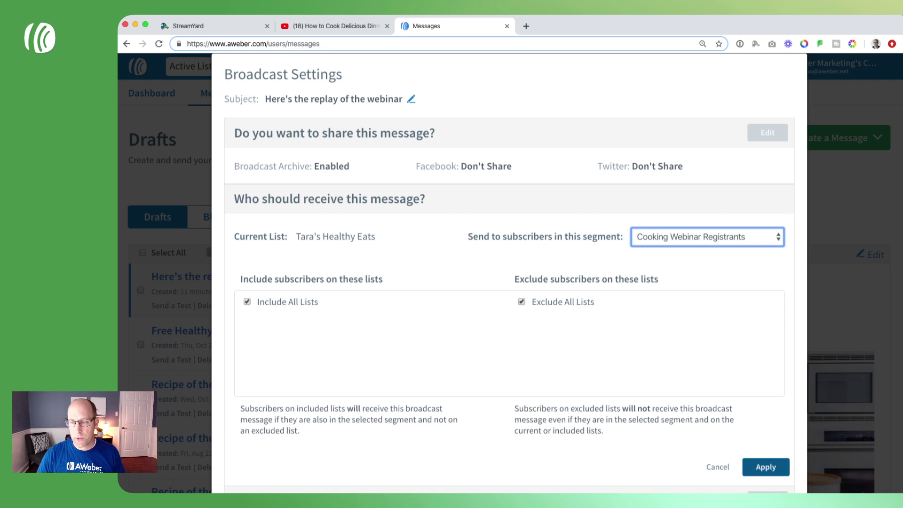
click(766, 467)
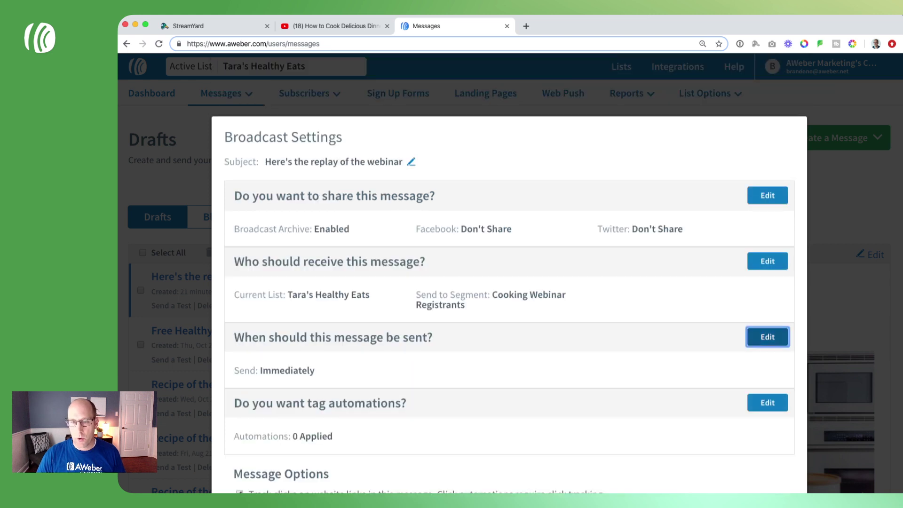
- Schedule the replay broadcast for Monday, November 2, 2020, at 5:00 pm Eastern Time and apply the send time
click(766, 336)
scroll(509, 273, down, 5)
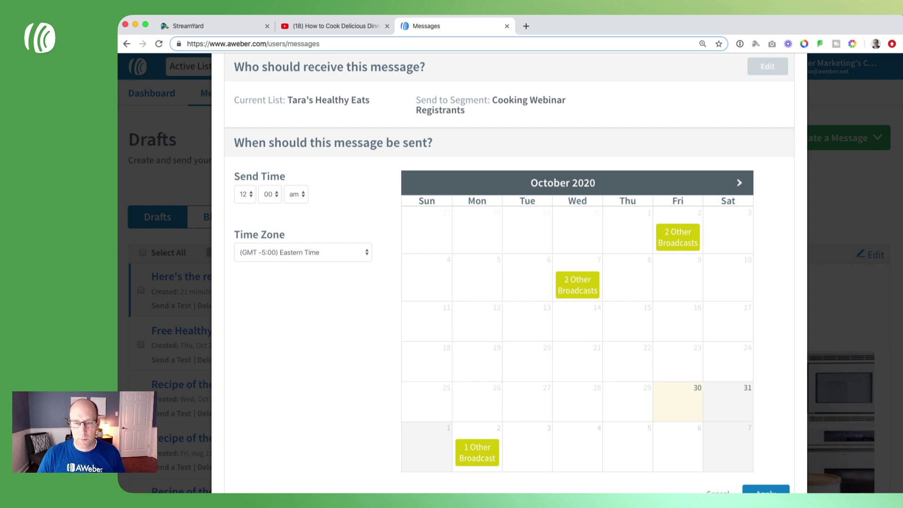
click(245, 194)
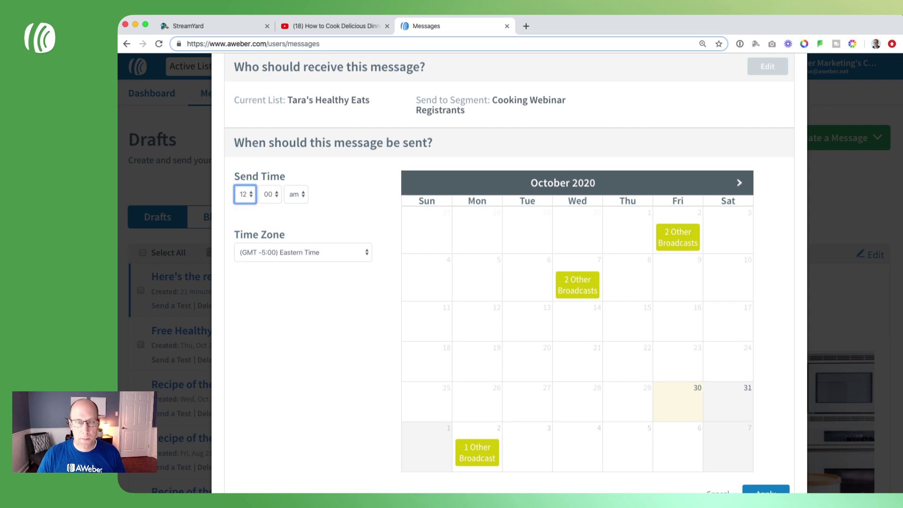
key(5)
key(Tab)
key(Tab)
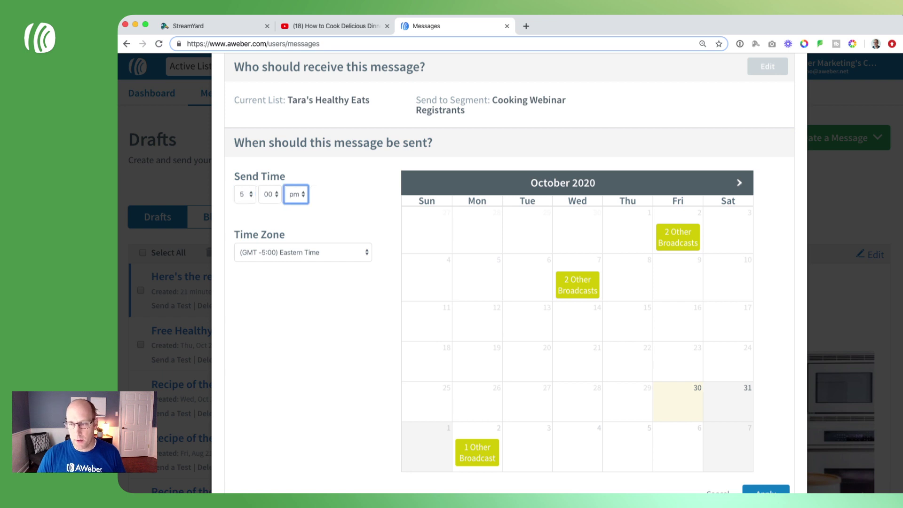
click(766, 489)
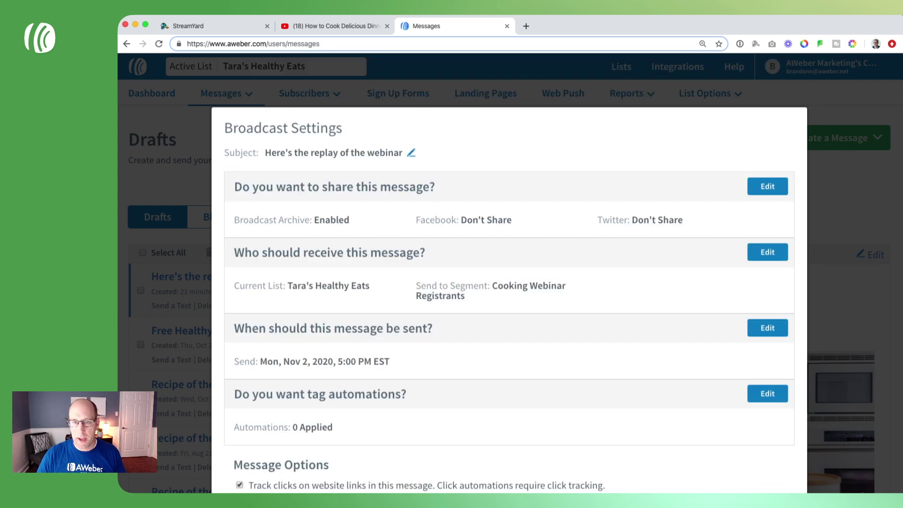